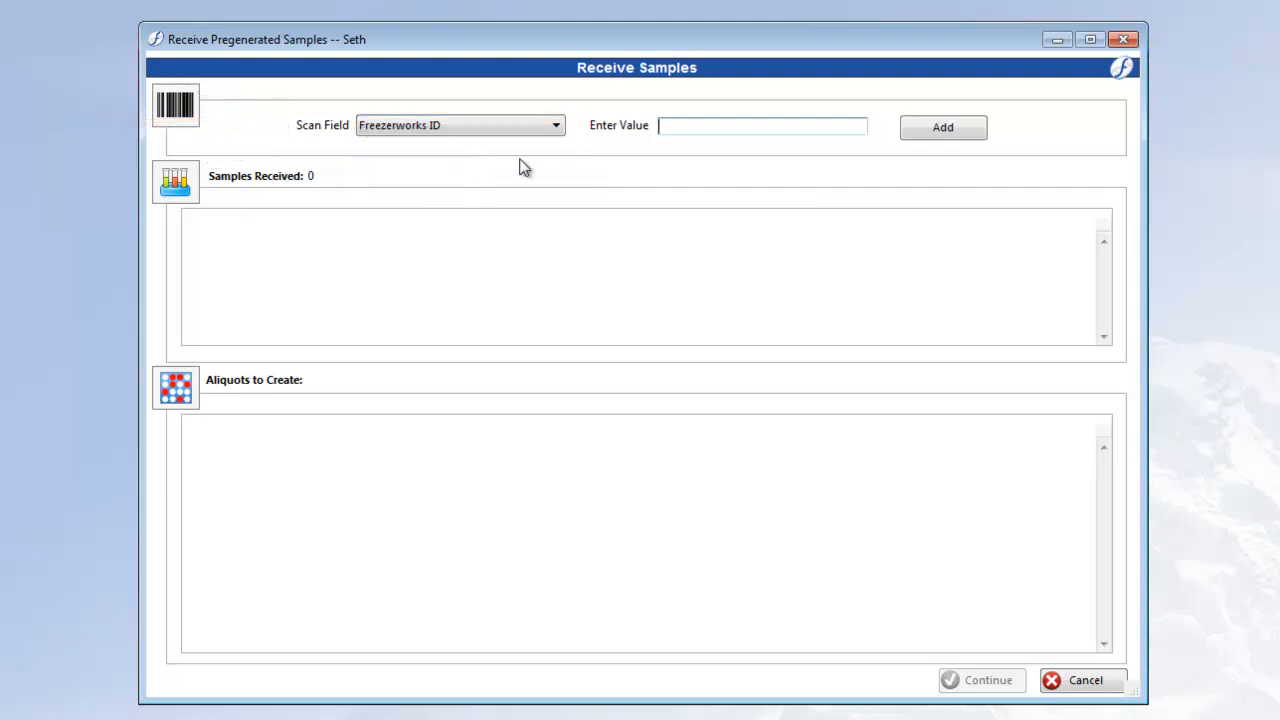
- Add samples 107411, 107412 and 107413 to the received samples by Freezerworks ID
left_click(688, 126)
type("107411")
key("Return")
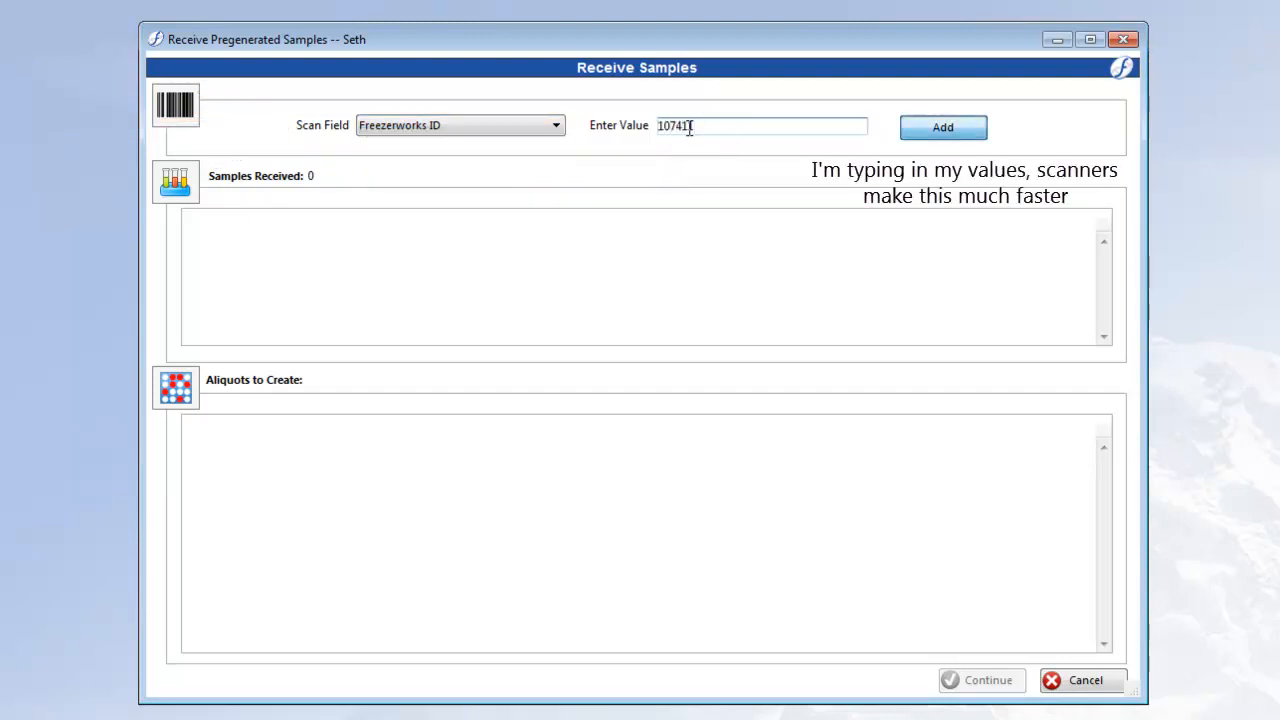
type("107410")
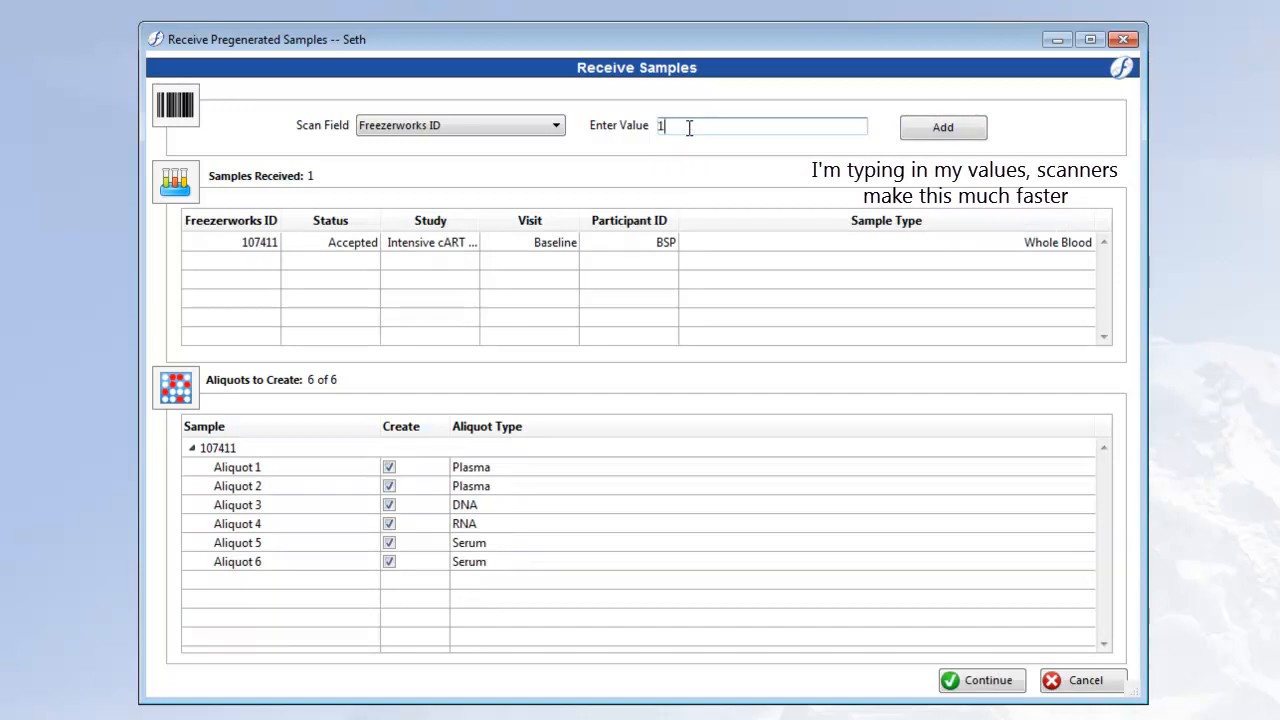
key("Return")
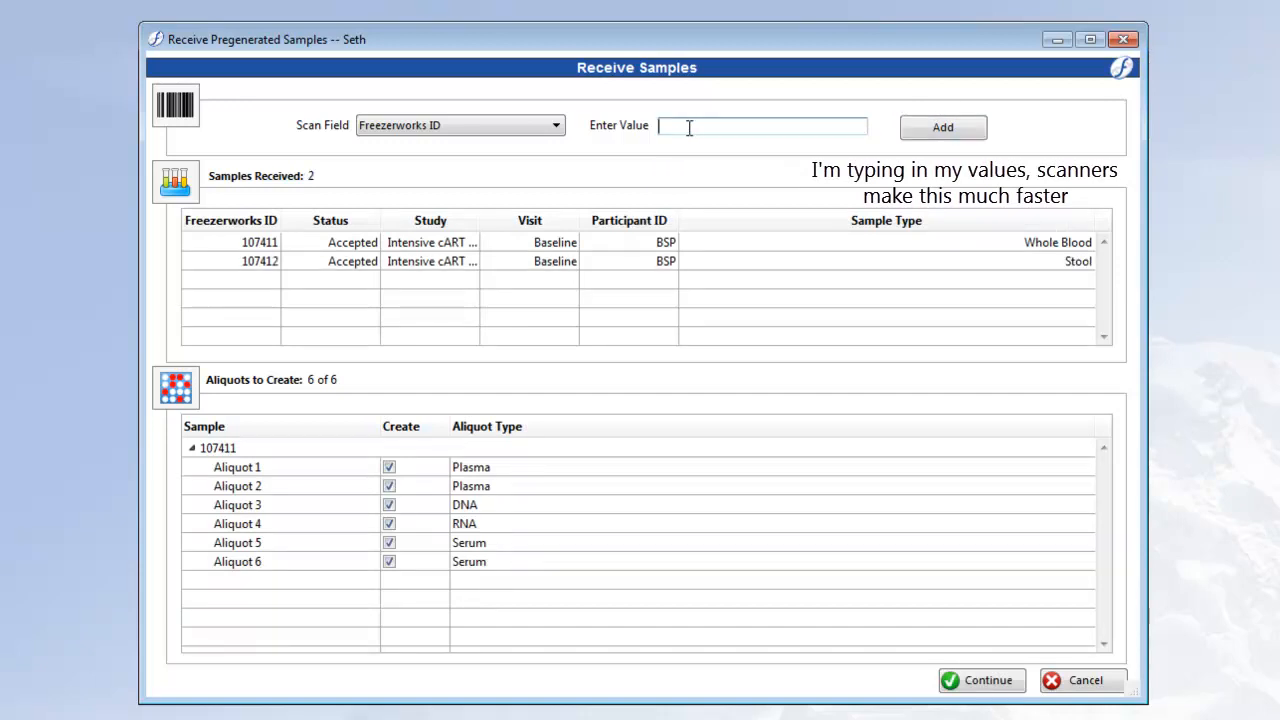
type("107413")
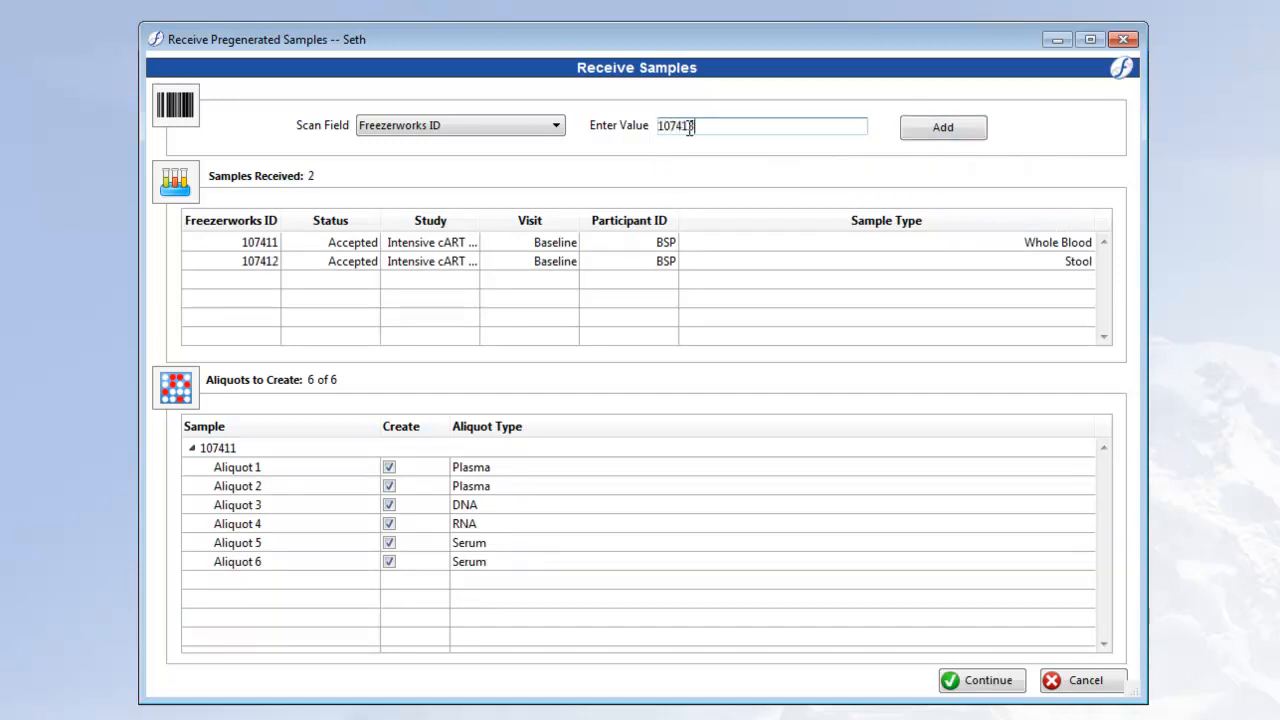
key("Return")
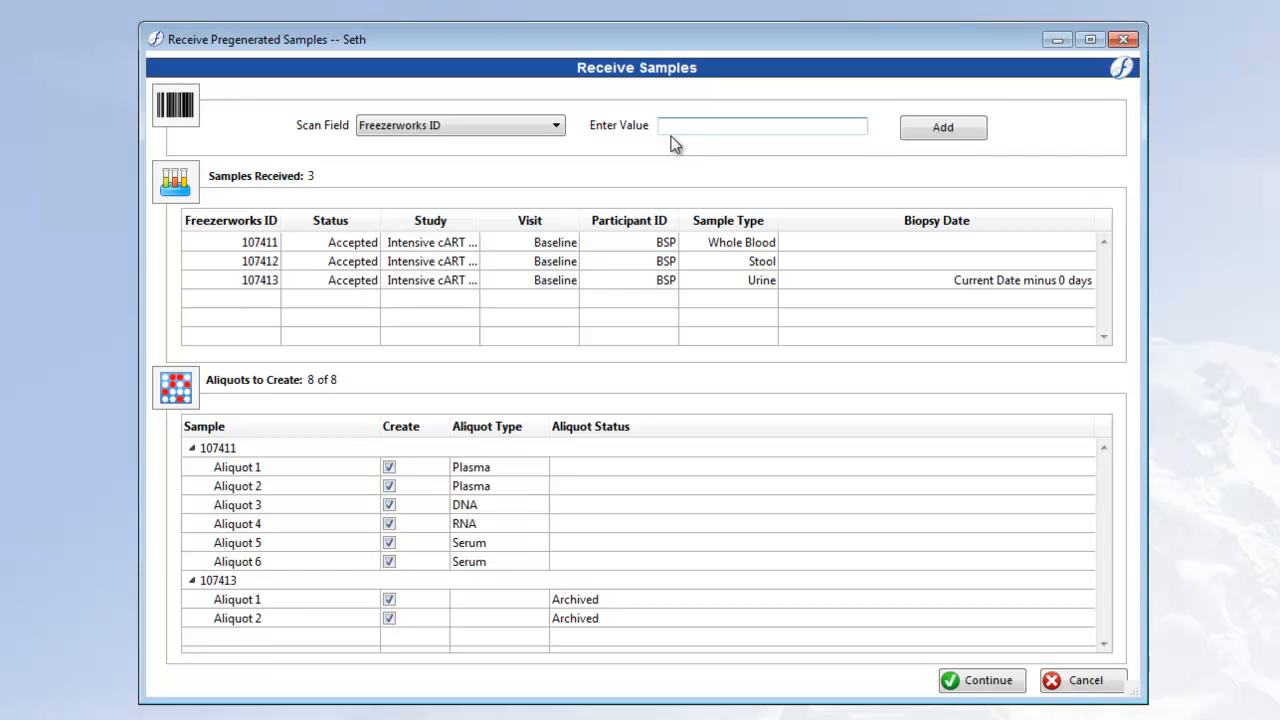
- Widen the Status column of the received samples list and add sample 107405
type("107402")
- Add the sample with Freezerworks ID 107402 to the received samples
key("Return")
type("1")
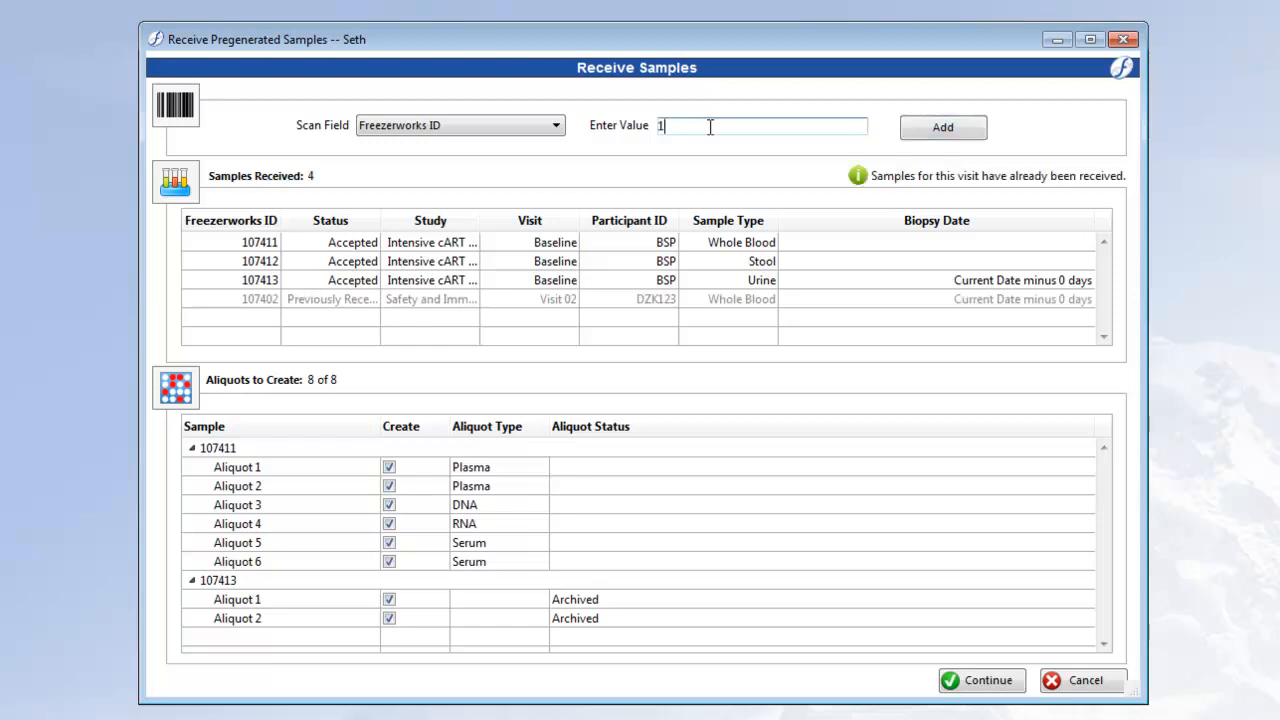
type("07")
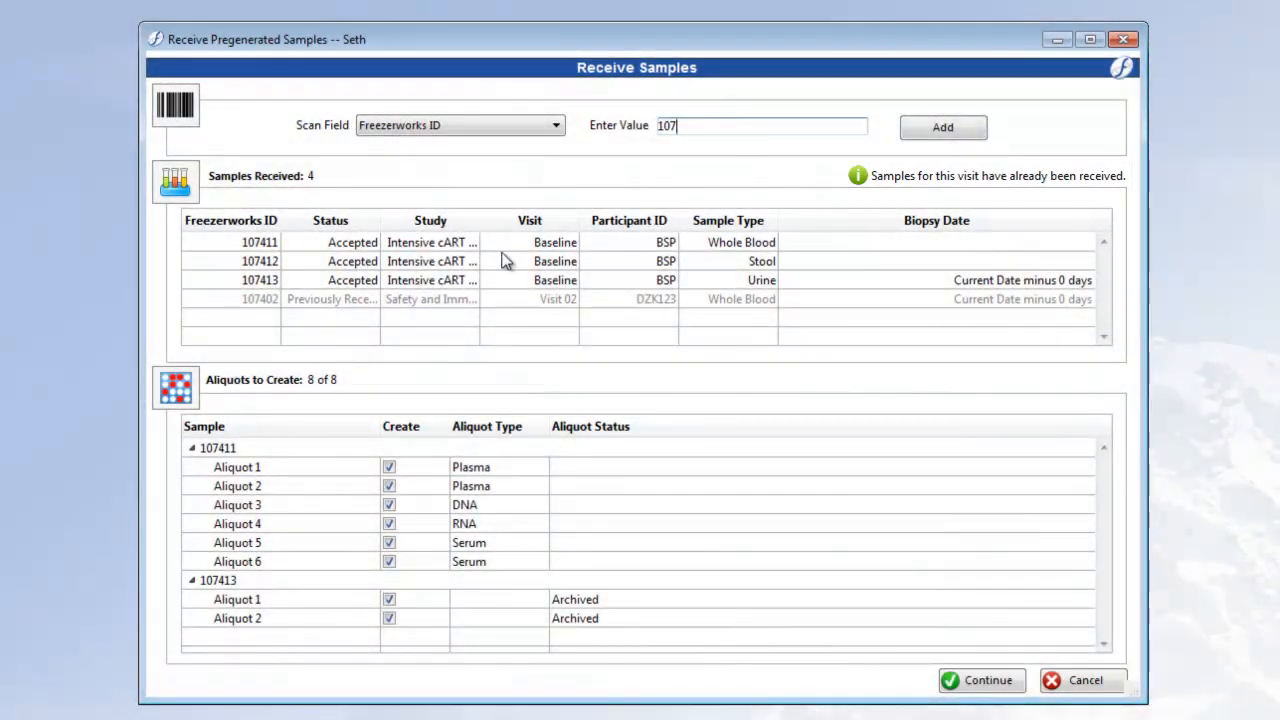
mouse_move(380, 220)
left_mouse_down()
mouse_move(449, 220)
mouse_move(403, 223)
left_mouse_up()
left_click(740, 126)
type("40")
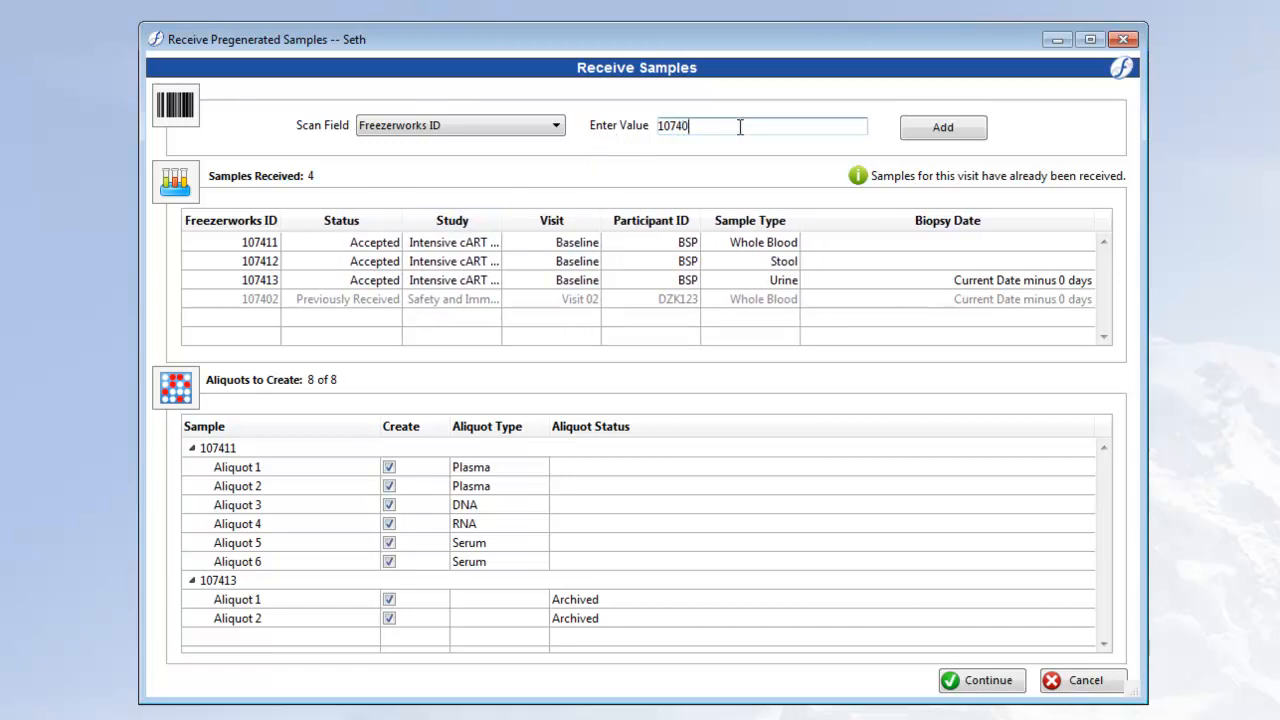
type("5")
key("Return")
- Add samples 107406 and 107407 to the received samples by Freezerworks ID
type("1")
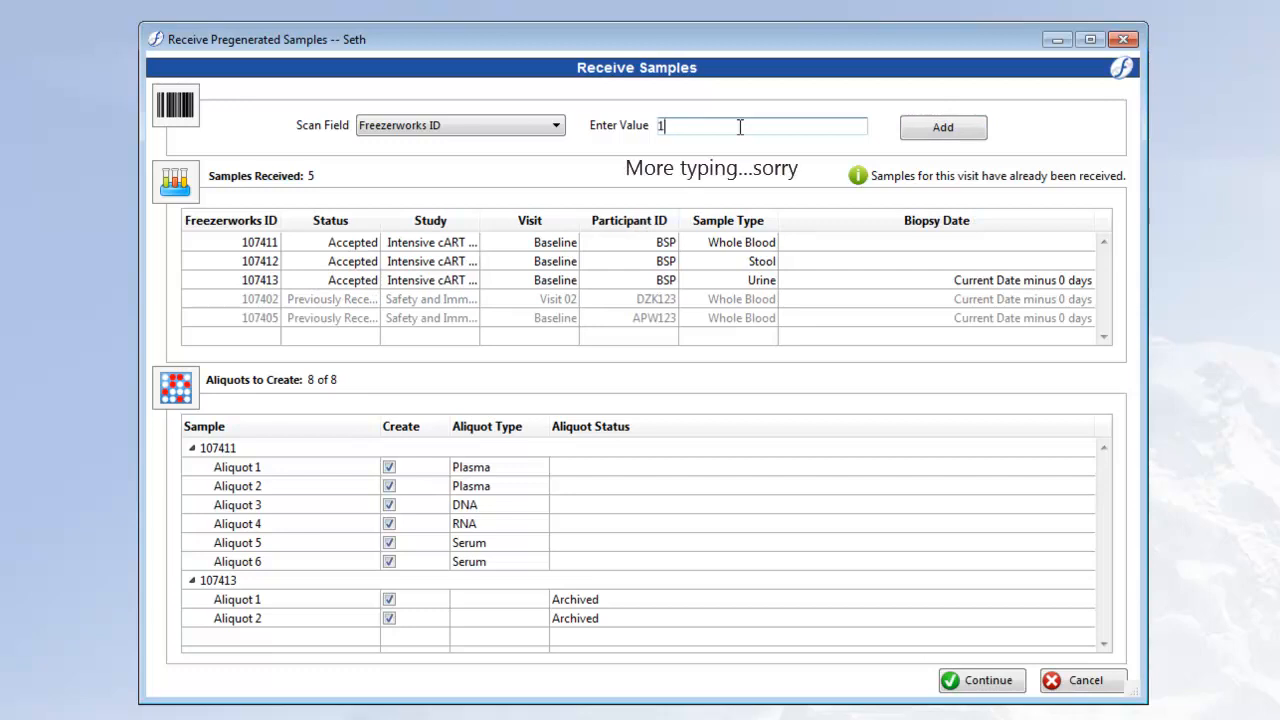
type("07406")
key("Return")
type("1")
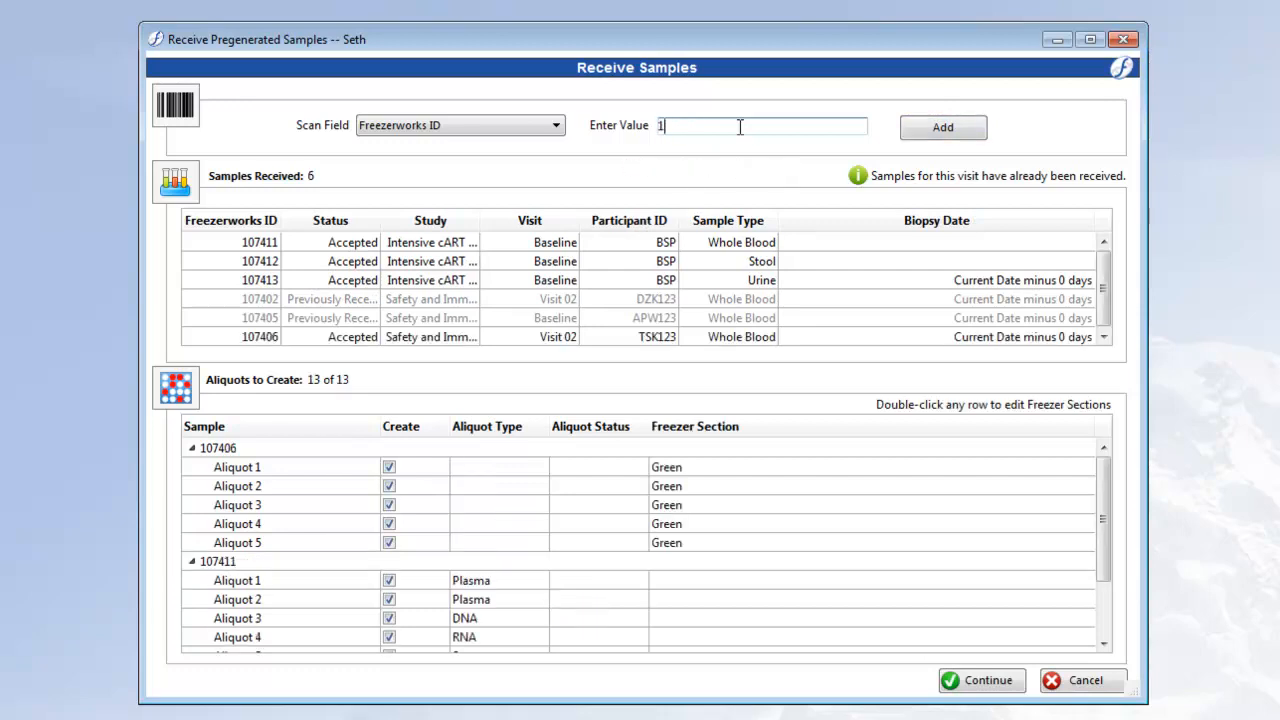
type("07407")
key("Return")
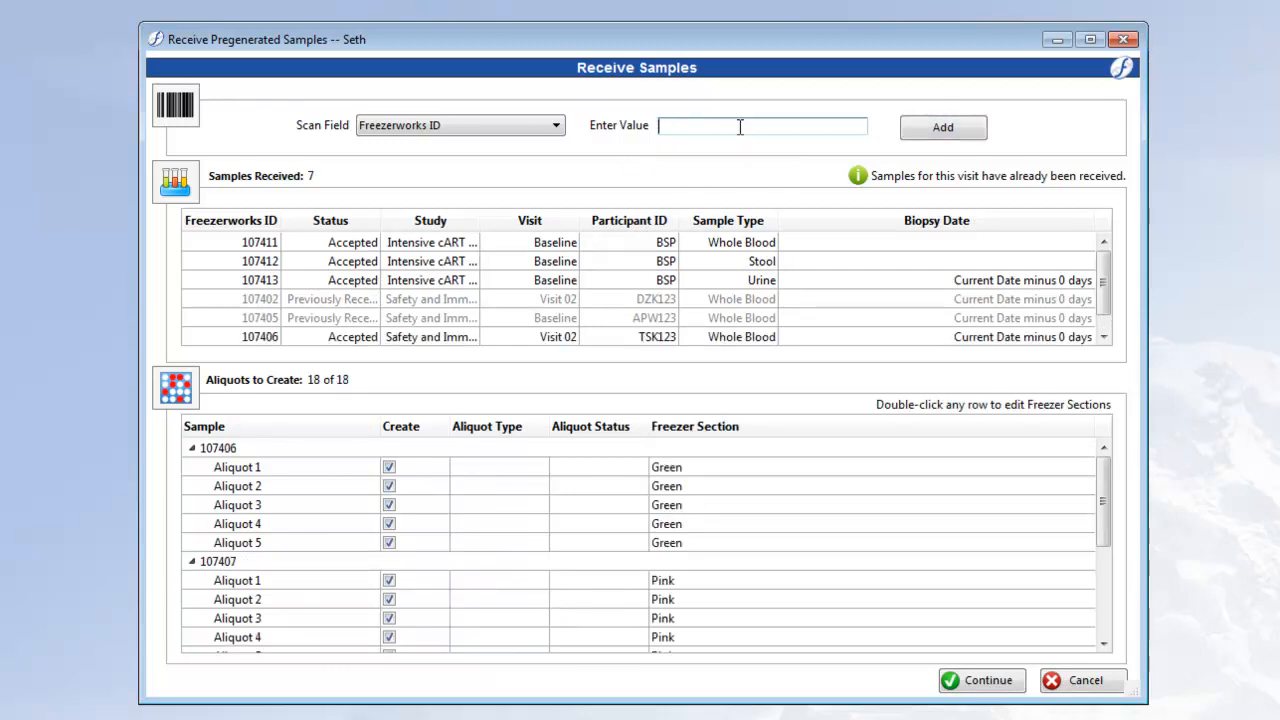
- Exclude Aliquot 2 and Aliquot 6 of sample 107411 from the aliquots to create
left_click(1104, 337)
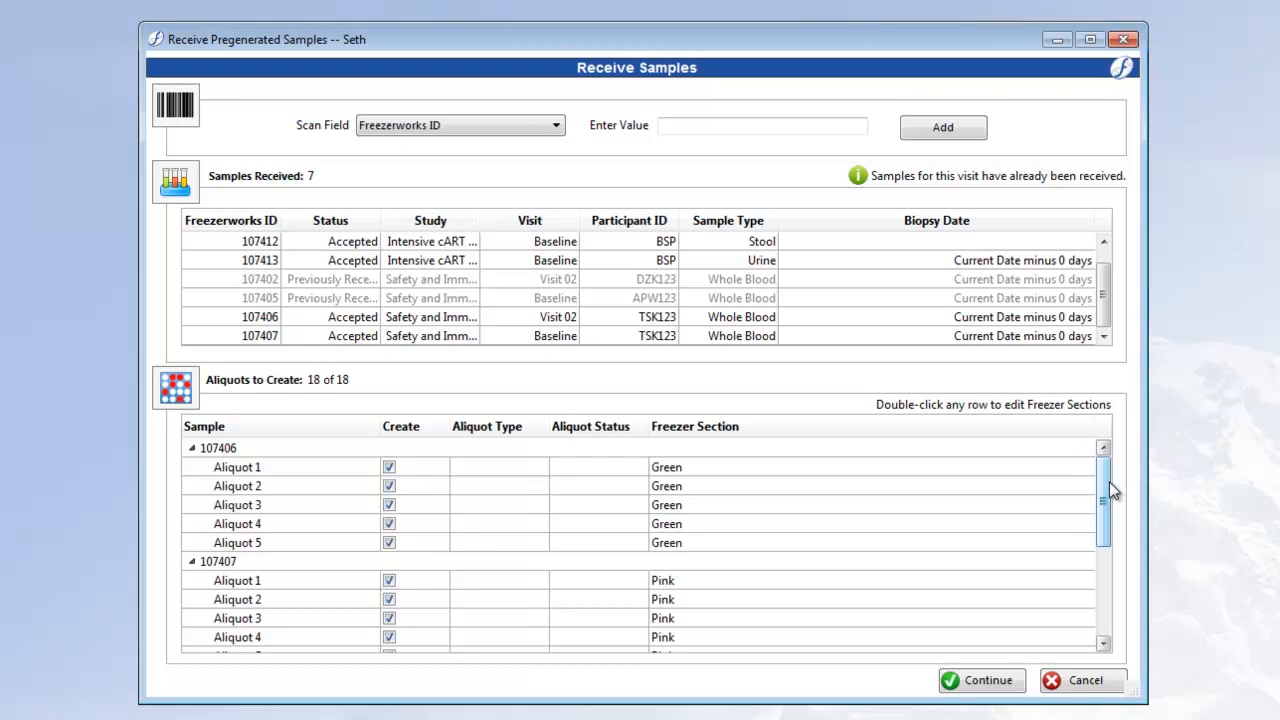
left_click_drag(1109, 481, 1105, 618)
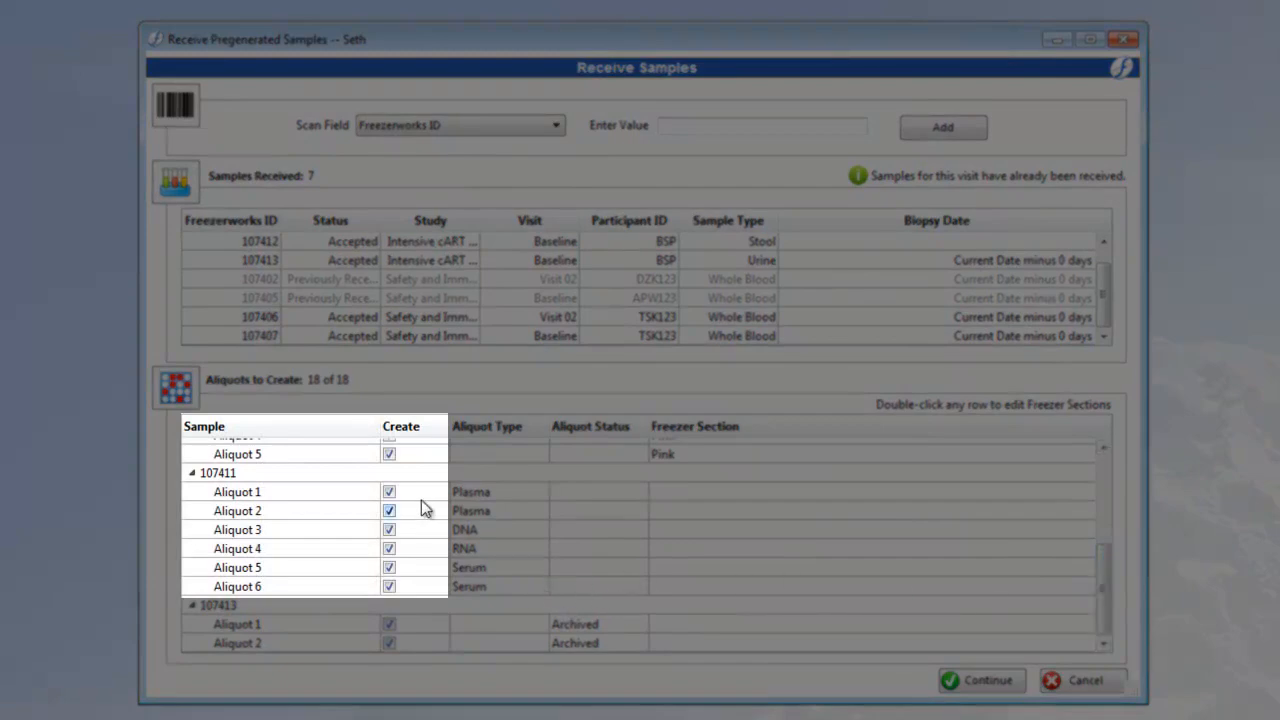
left_click(389, 510)
left_click(389, 586)
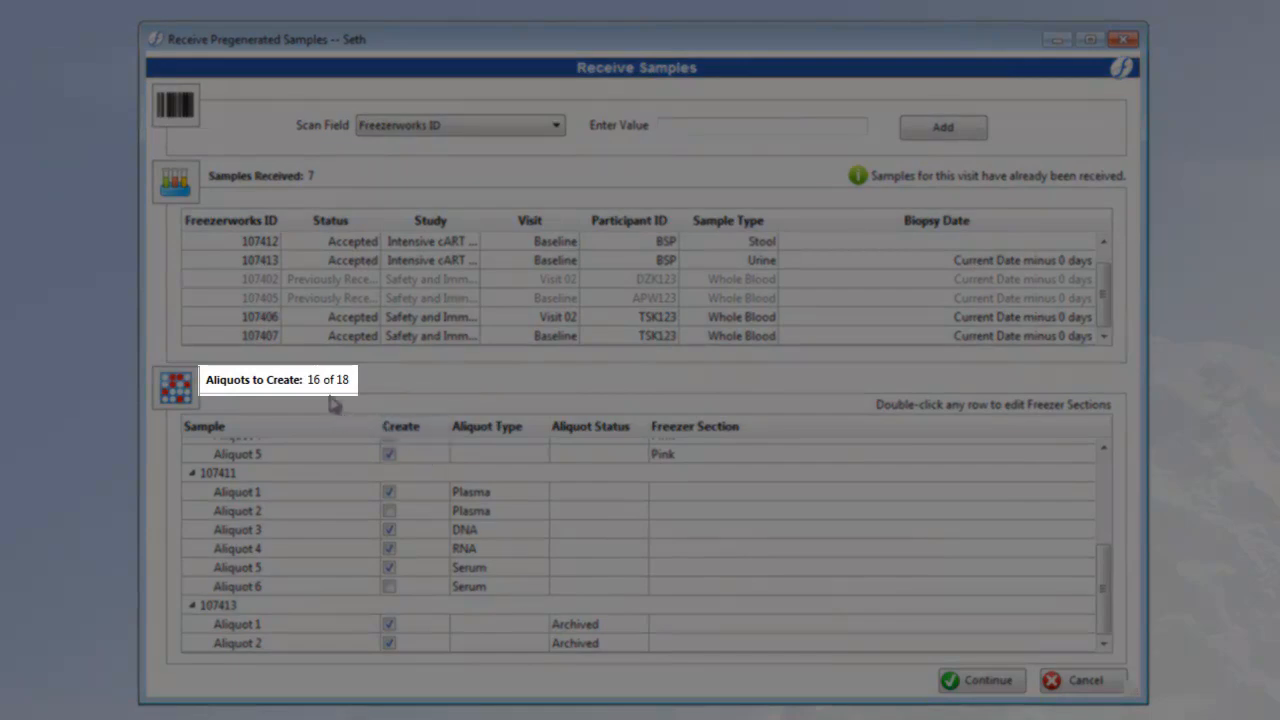
- Exclude Aliquot 5 of sample 107406 and one other aliquot from the aliquots to create
scroll(640, 600, "up", 3)
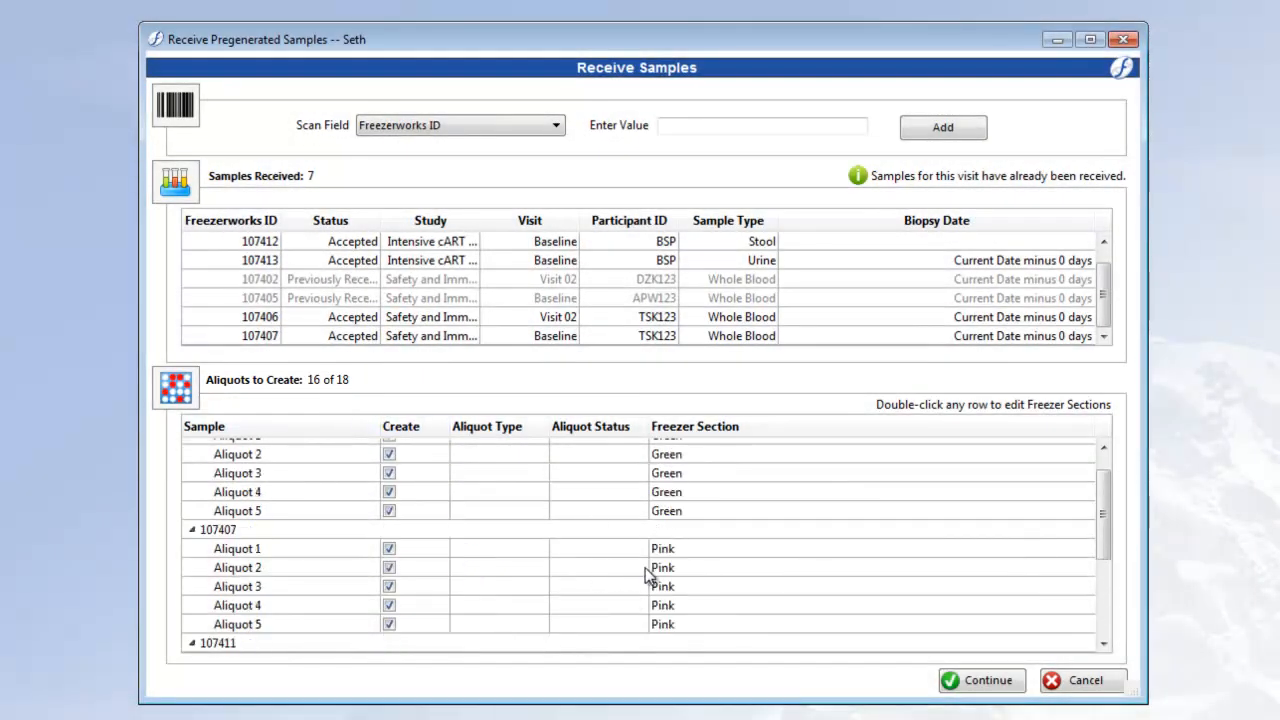
scroll(648, 577, "down", 2)
left_click(390, 544)
scroll(463, 557, "up", 2)
left_click(390, 544)
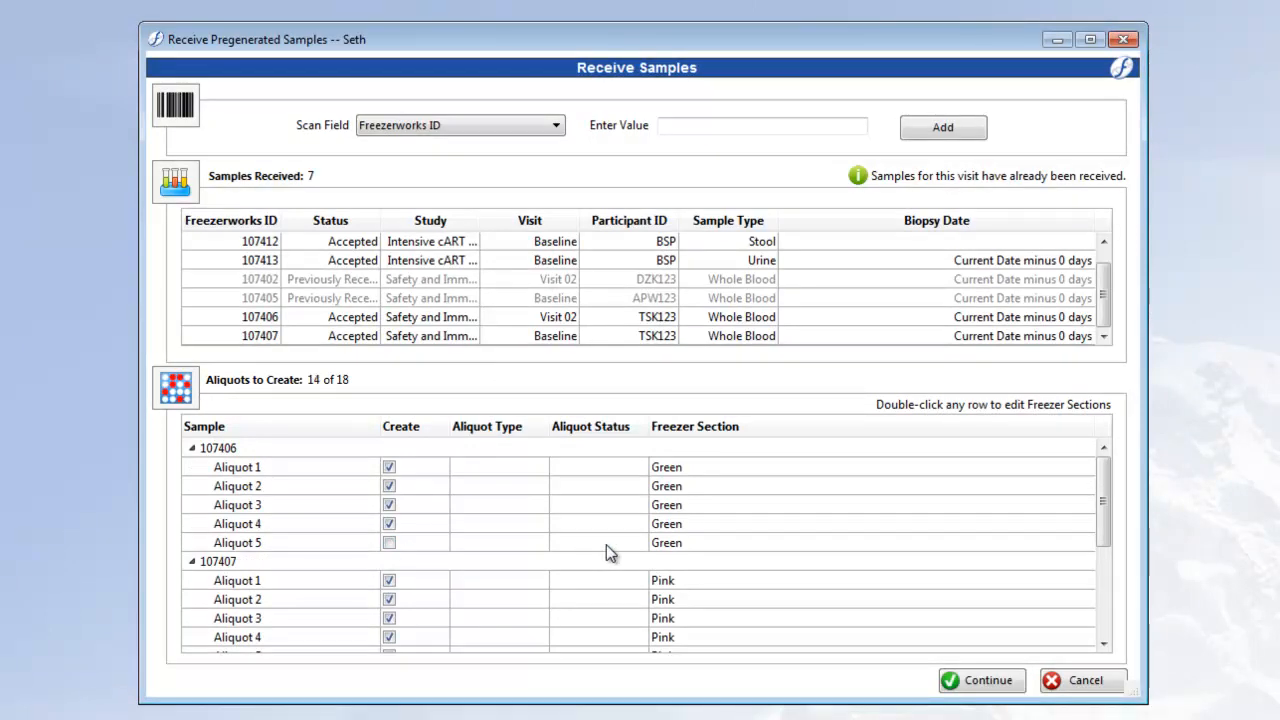
scroll(1097, 290, "up", 1)
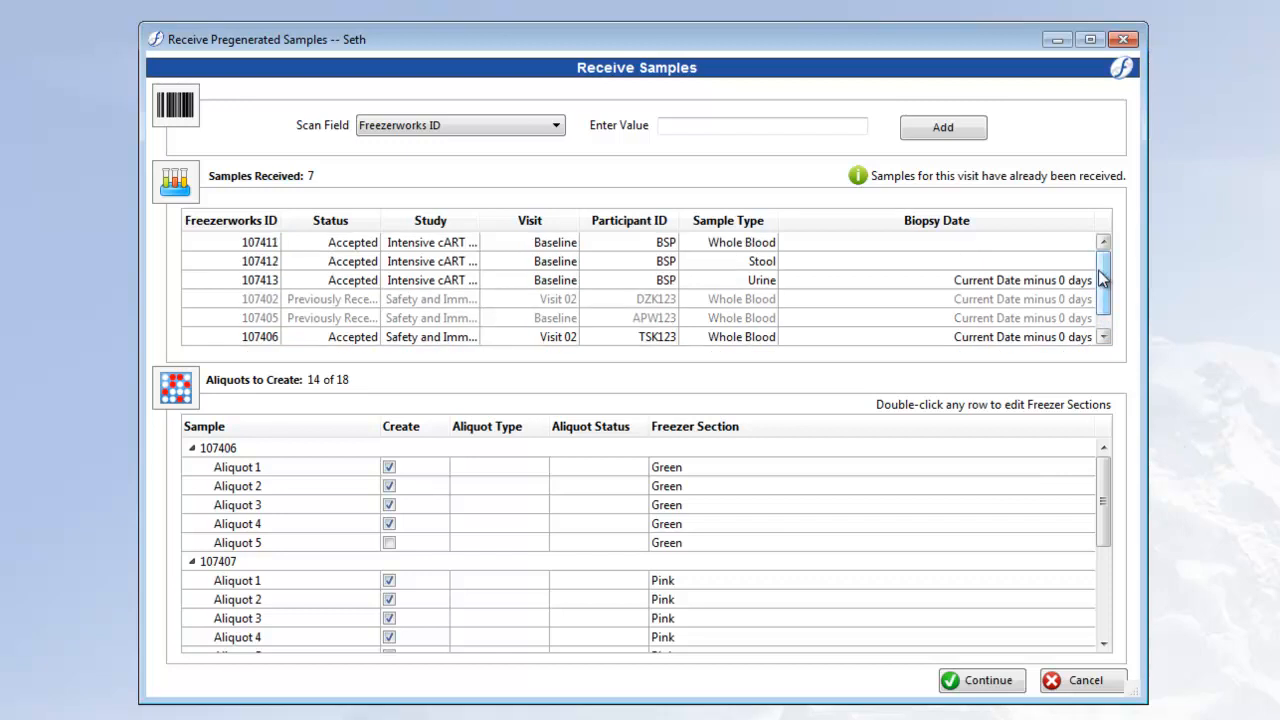
- Proceed to the test orders and exclude the HIV PCR Assay for sample 107407 and for Aliquot 1 of sample 107411
left_click(985, 680)
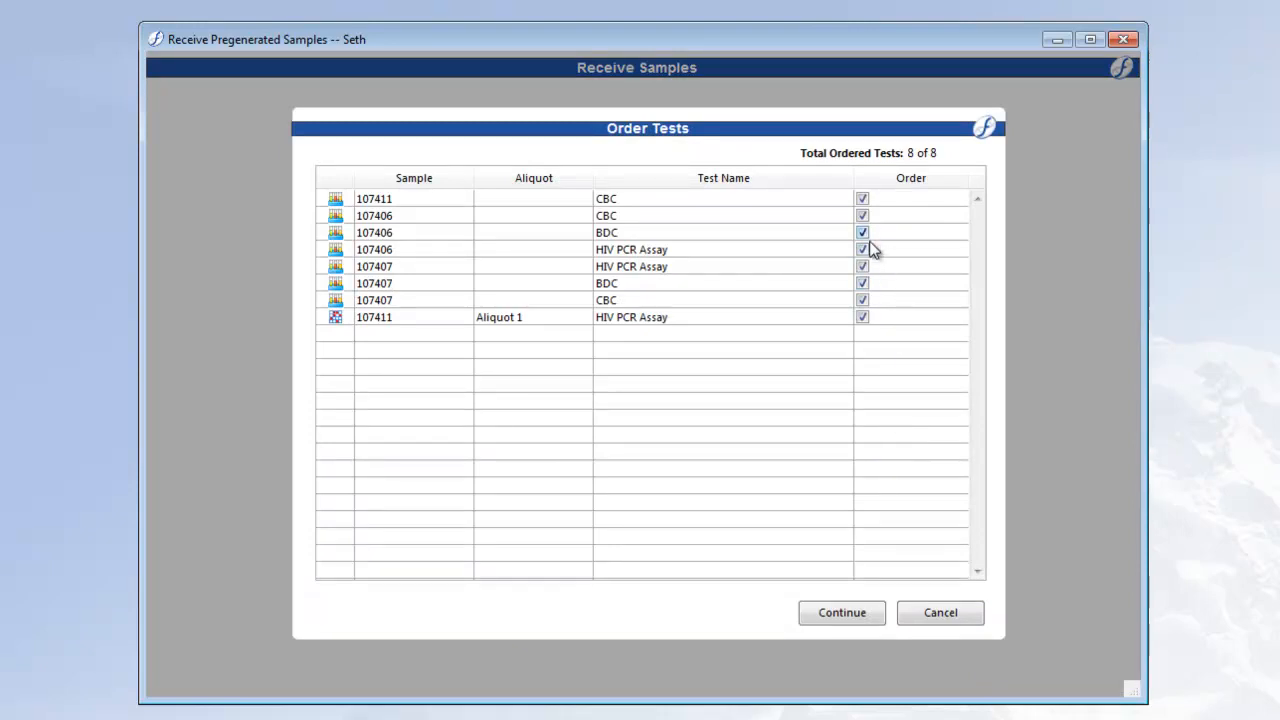
left_click(862, 266)
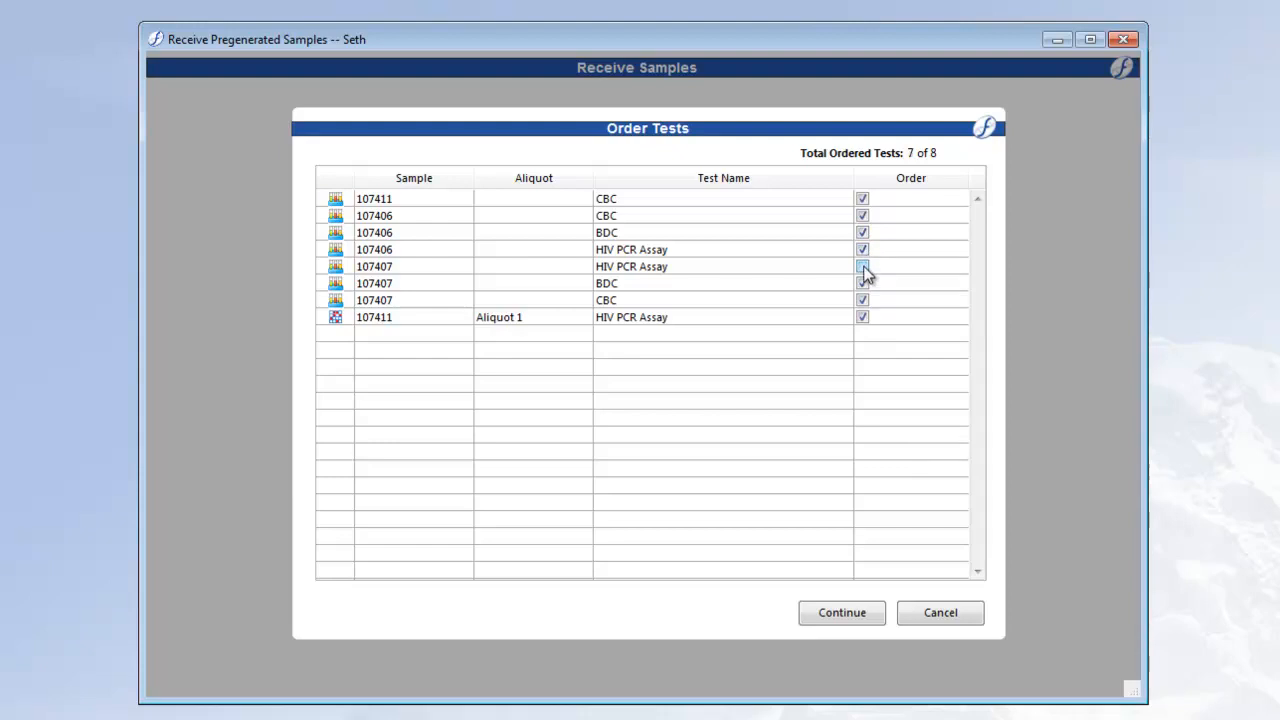
left_click(862, 317)
left_click(847, 613)
- Enter "Not enough of Sample" as the reason for discrepancies and save the received samples
type("N")
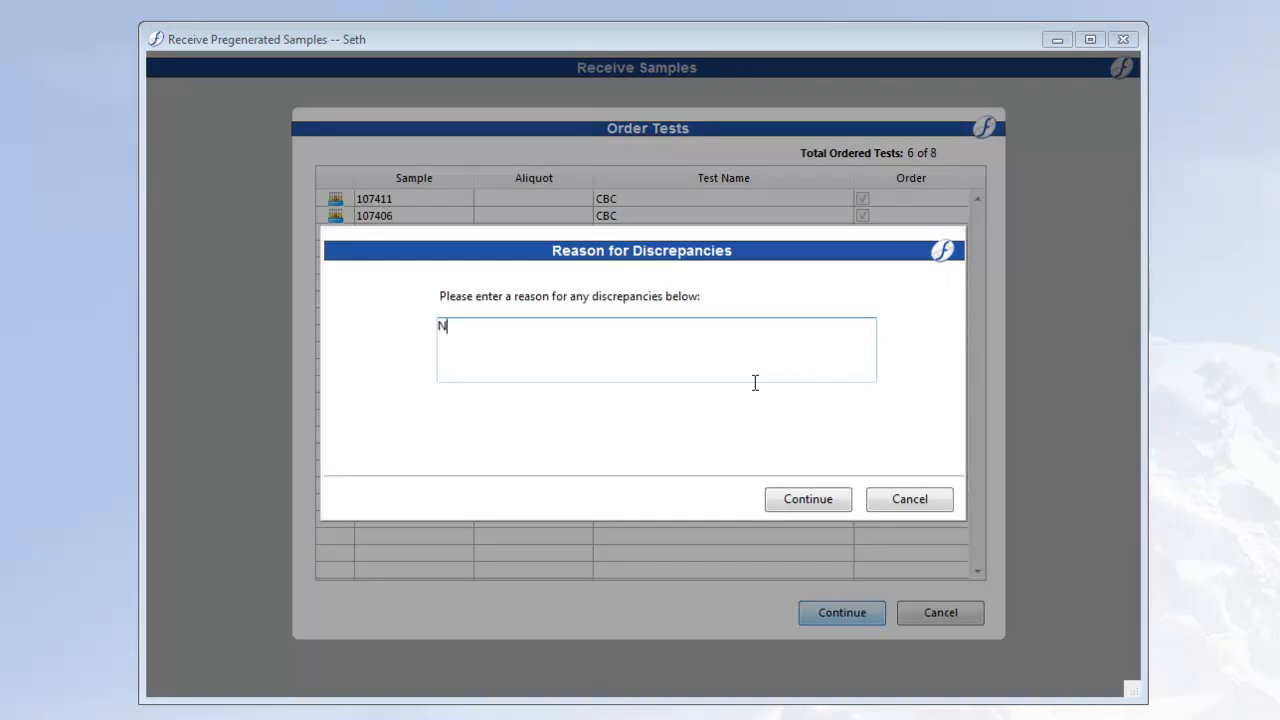
type("ot enough of Sample")
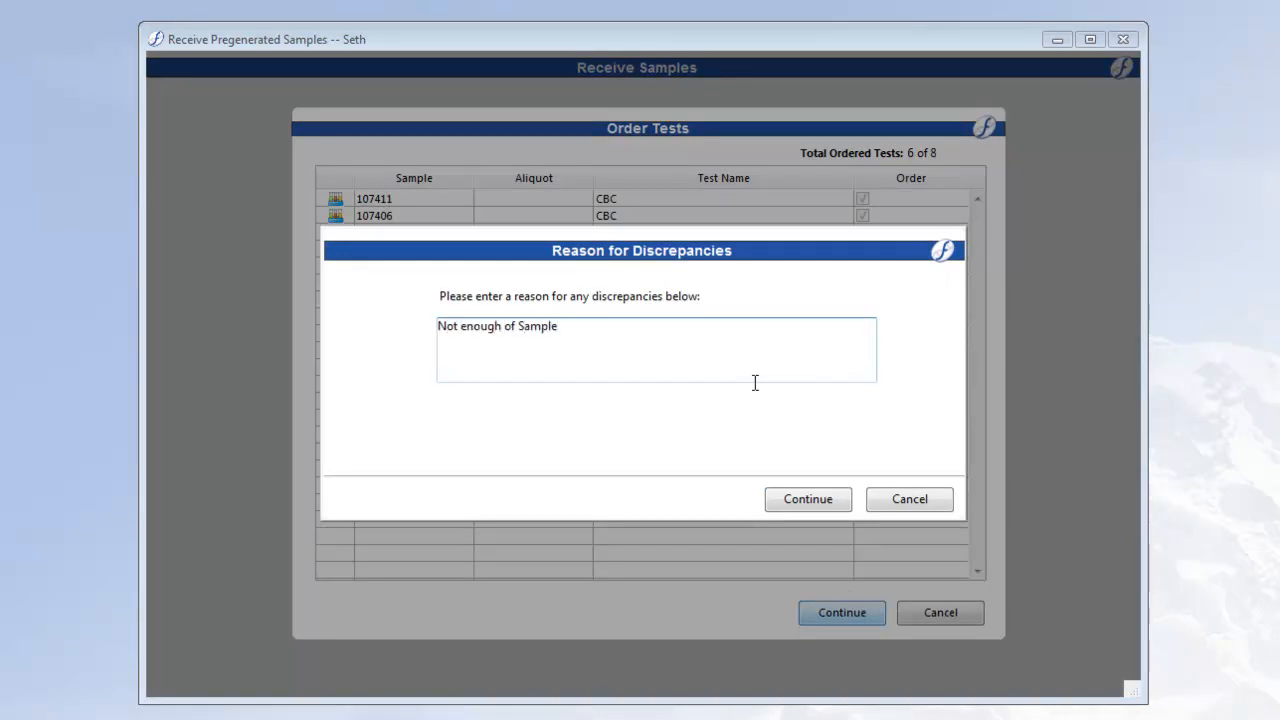
left_click(815, 504)
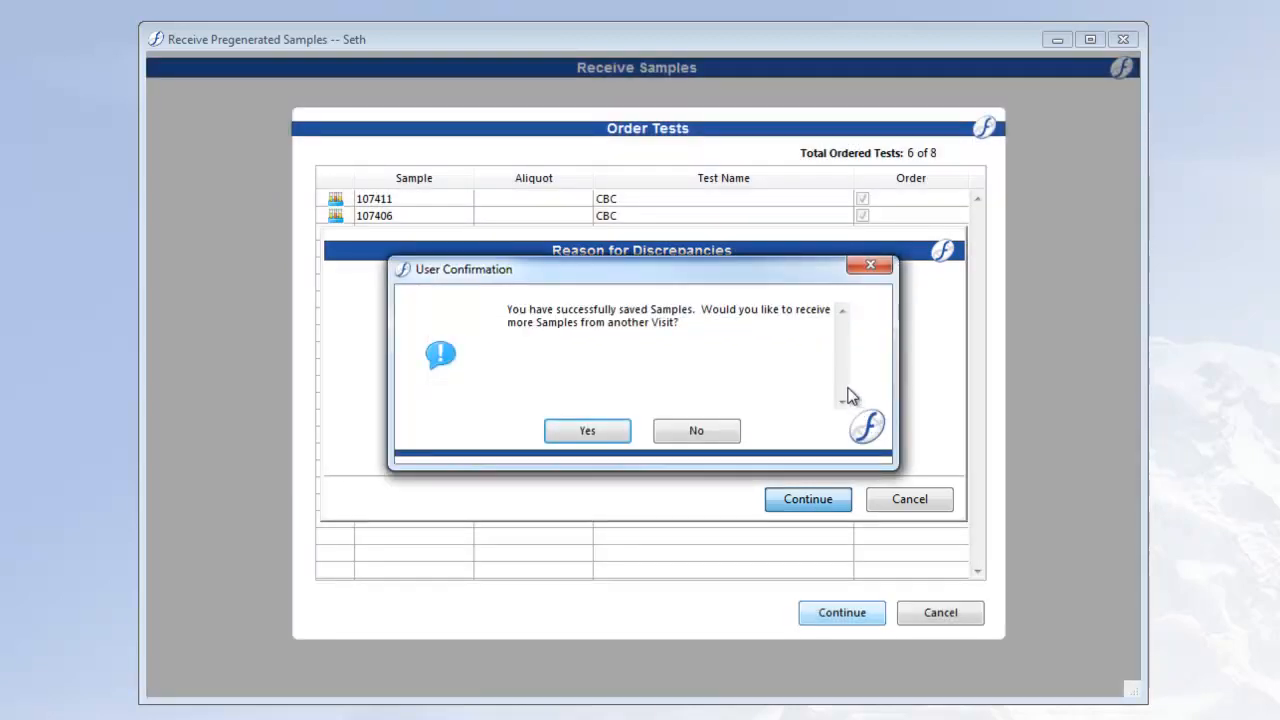
- Choose to receive more samples by scanning aliquots, with Unique Aliquot ID as the scan field
left_click(610, 435)
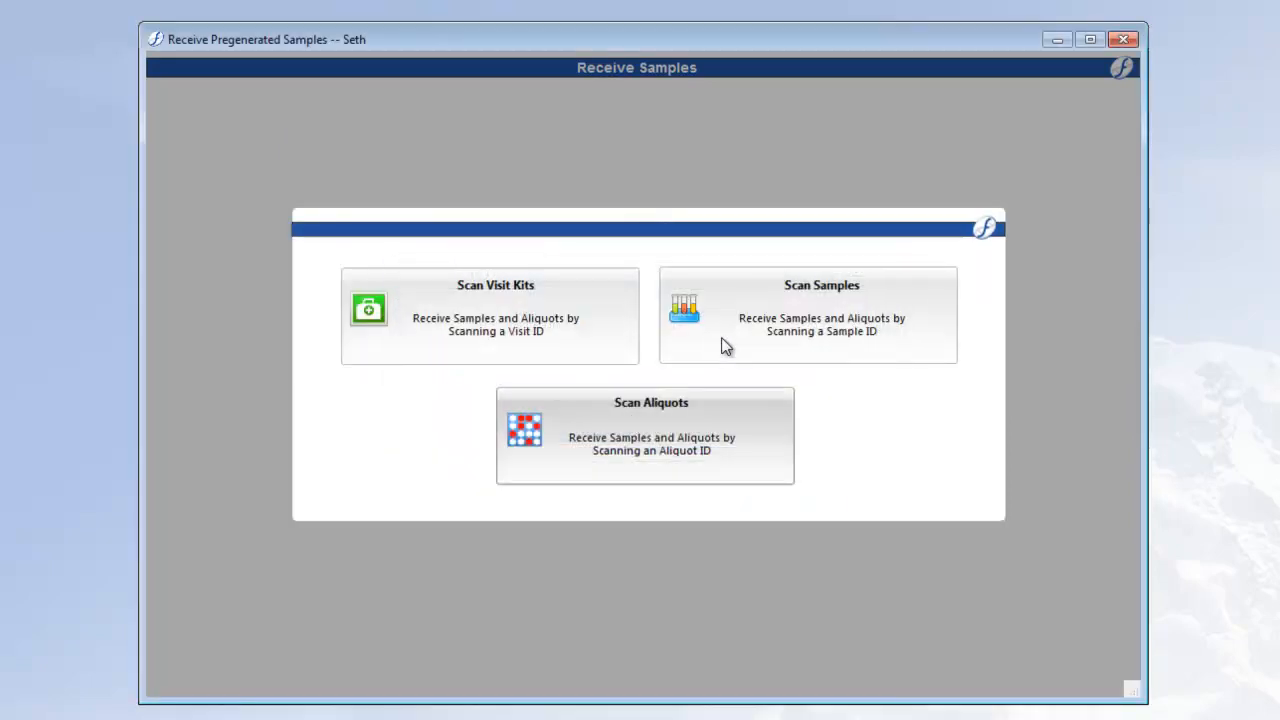
left_click(757, 438)
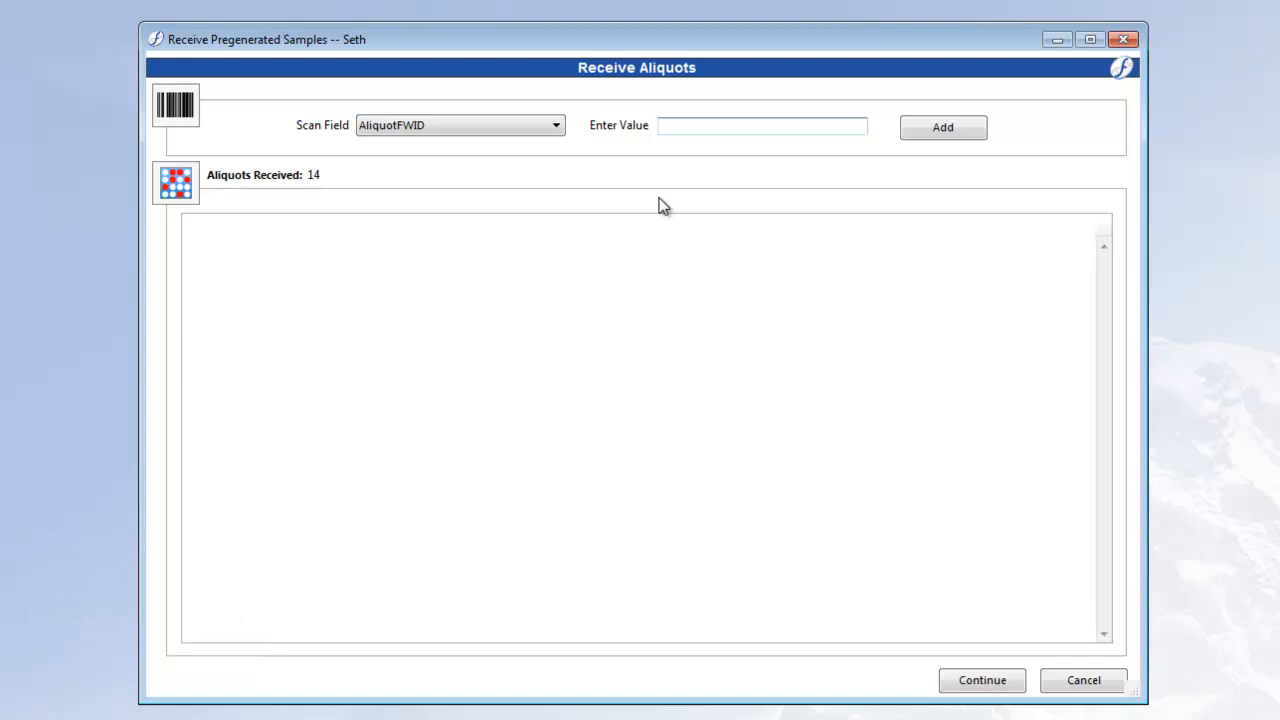
left_click(556, 127)
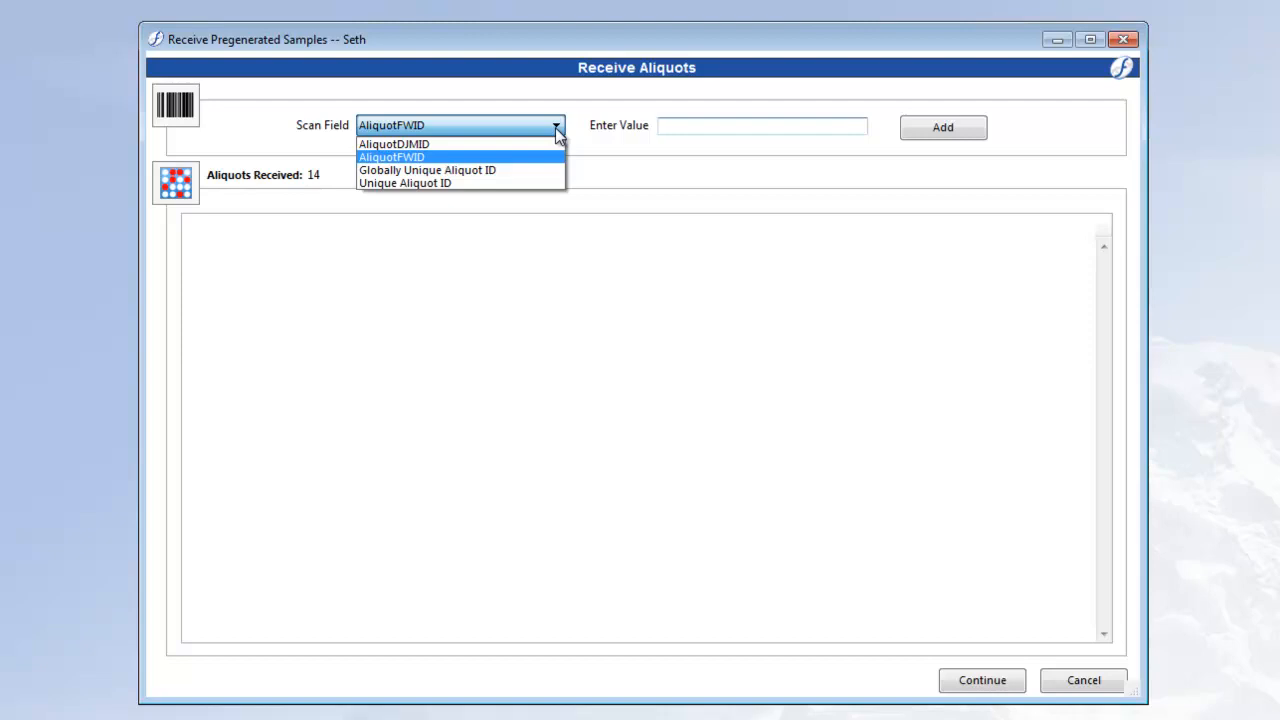
left_click(483, 185)
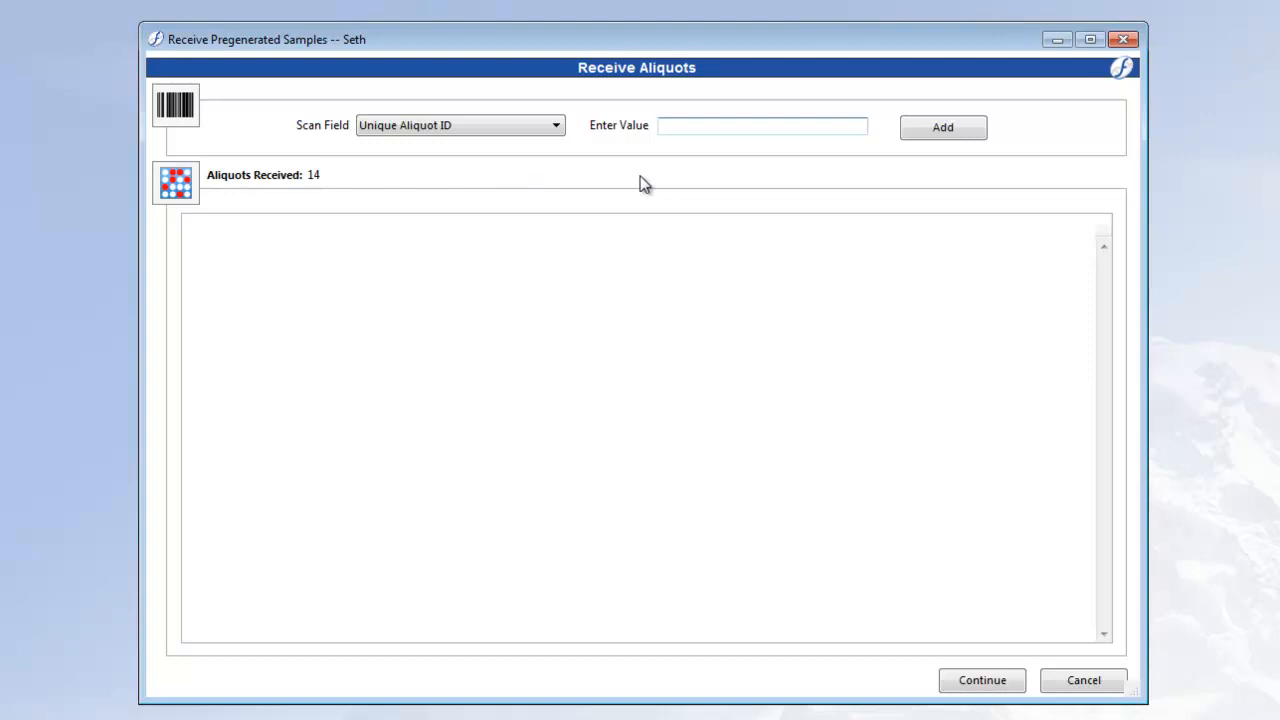
- Add aliquots 111960, 111961, 111962 and 111963 to the received aliquots by Unique Aliquot ID
type("111960")
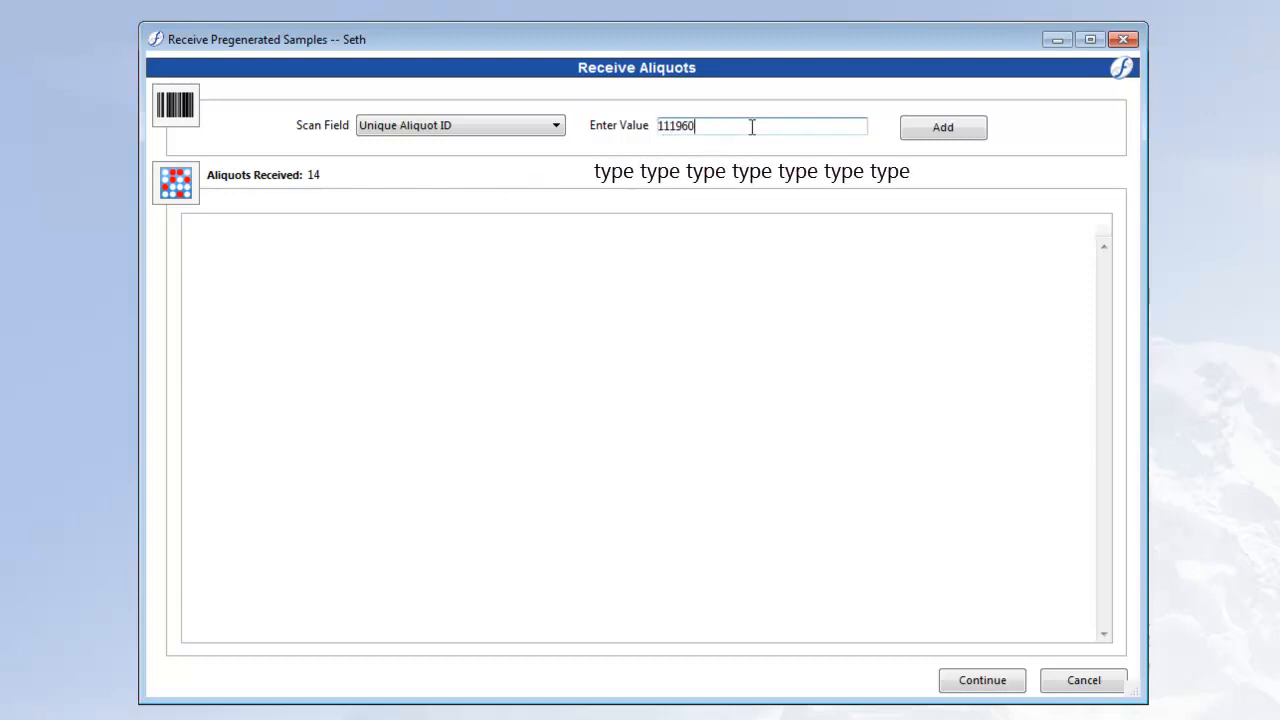
key("Return")
type("111")
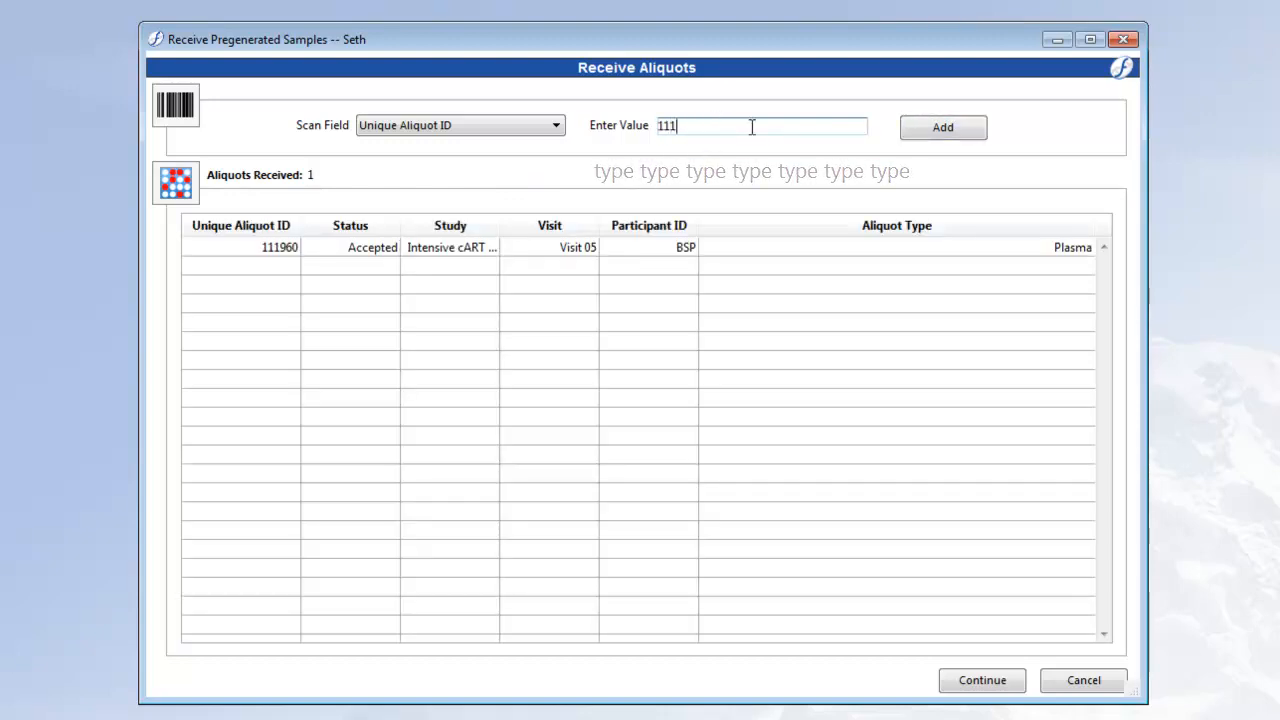
type("961")
key("Return")
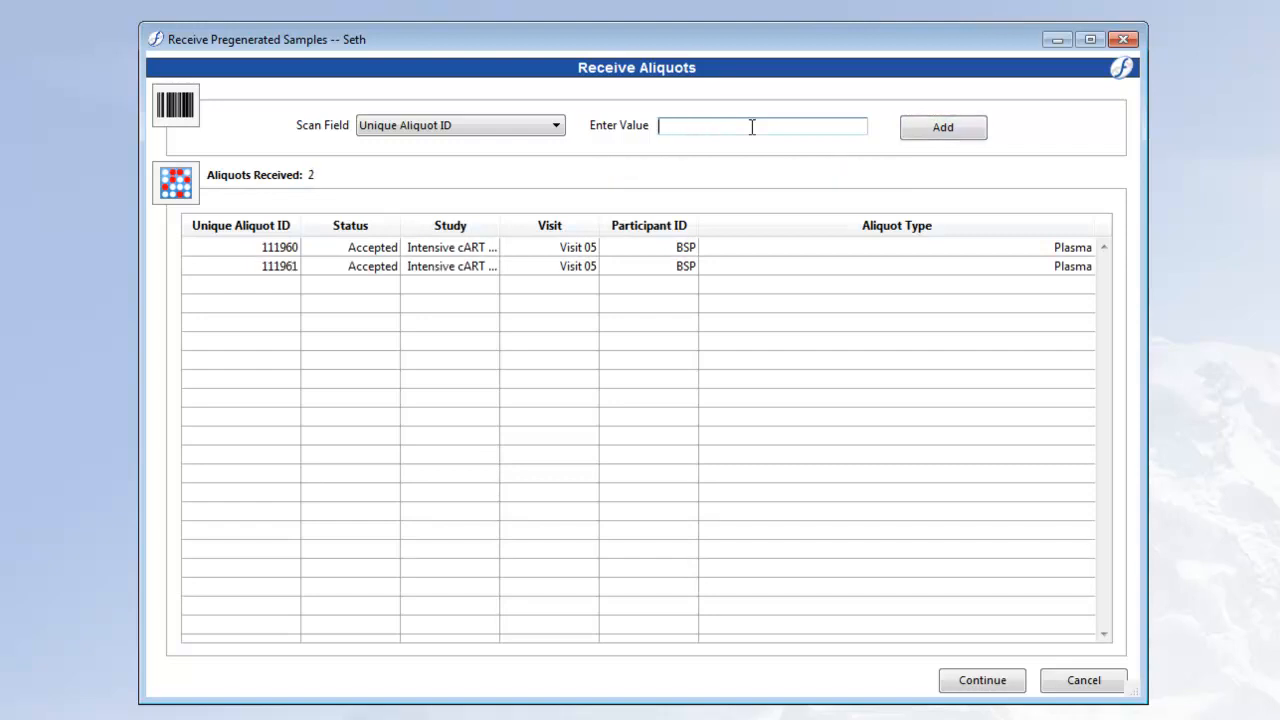
type("111962")
key("Return")
type("111963")
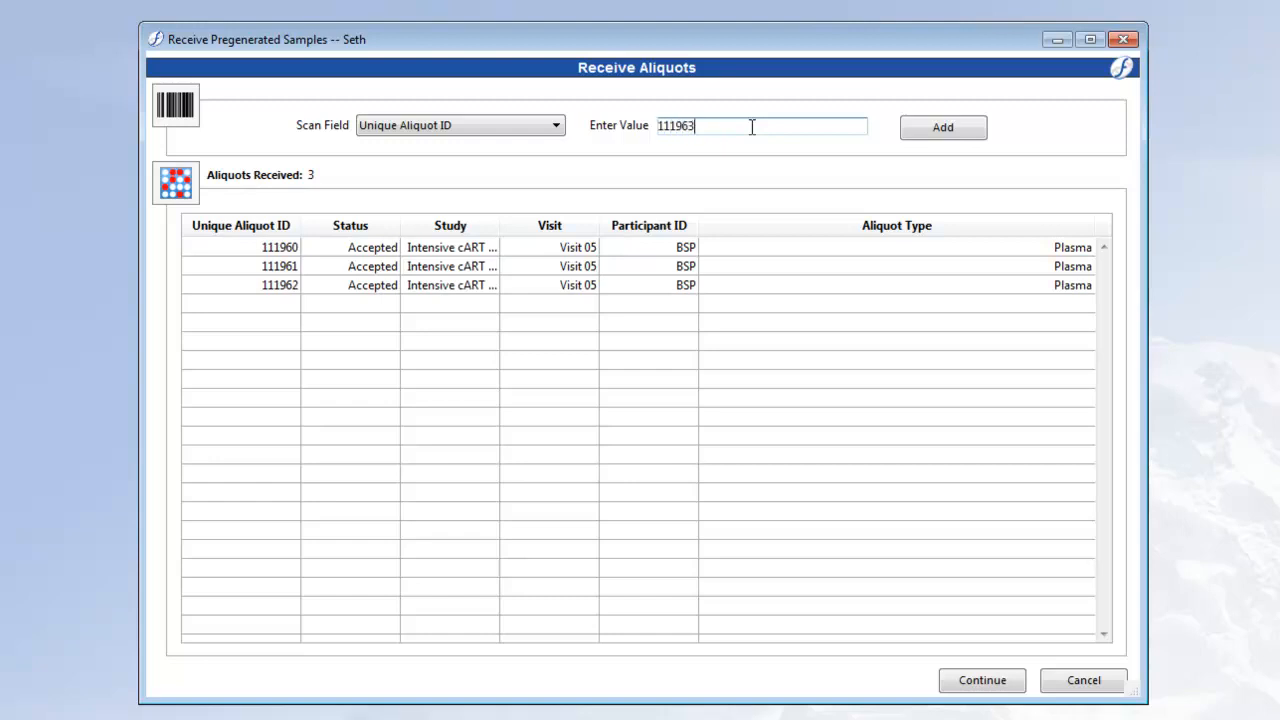
key("Return")
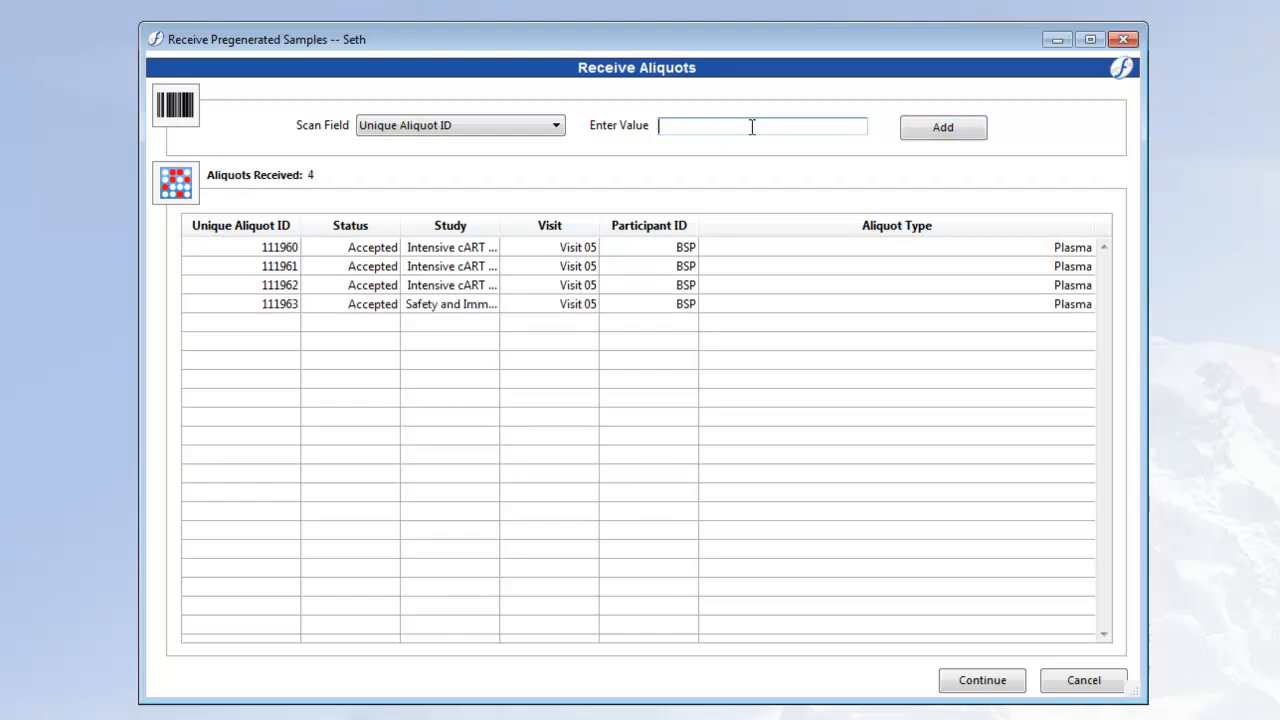
- Add aliquots 111964, 111965, 111966 and 111967 to the received aliquots
type("111964")
key("Return")
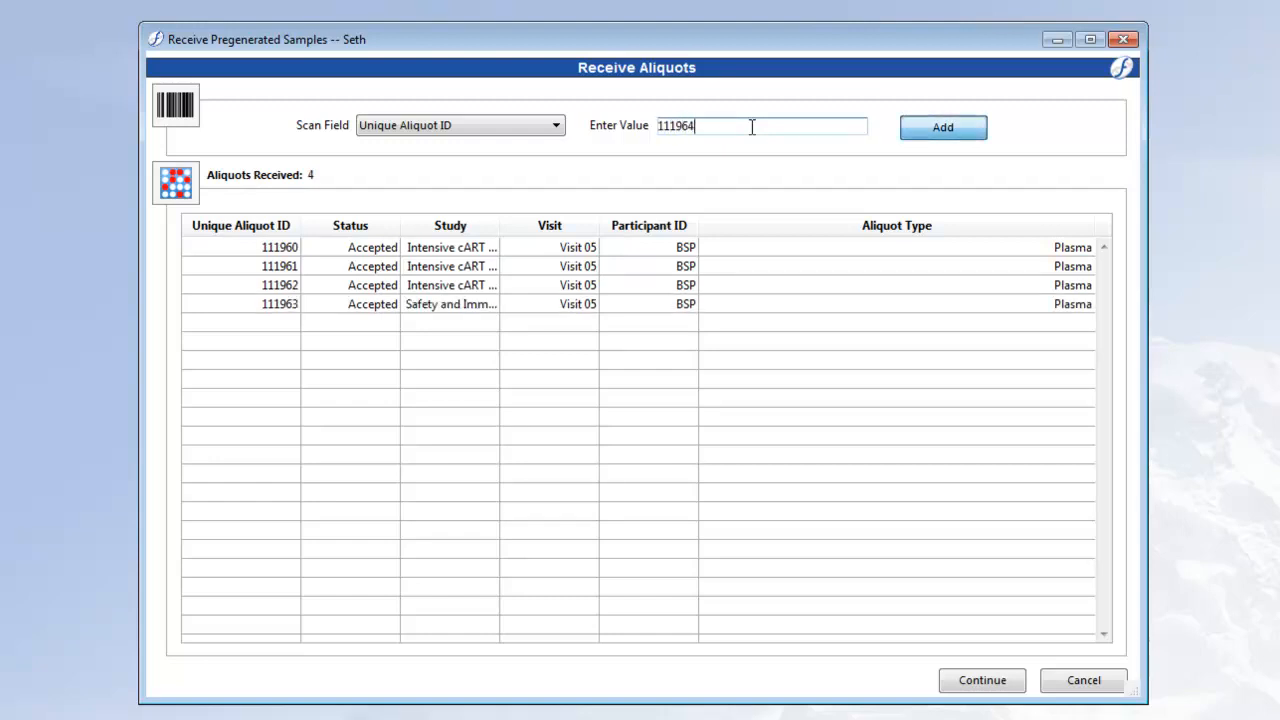
type("111965")
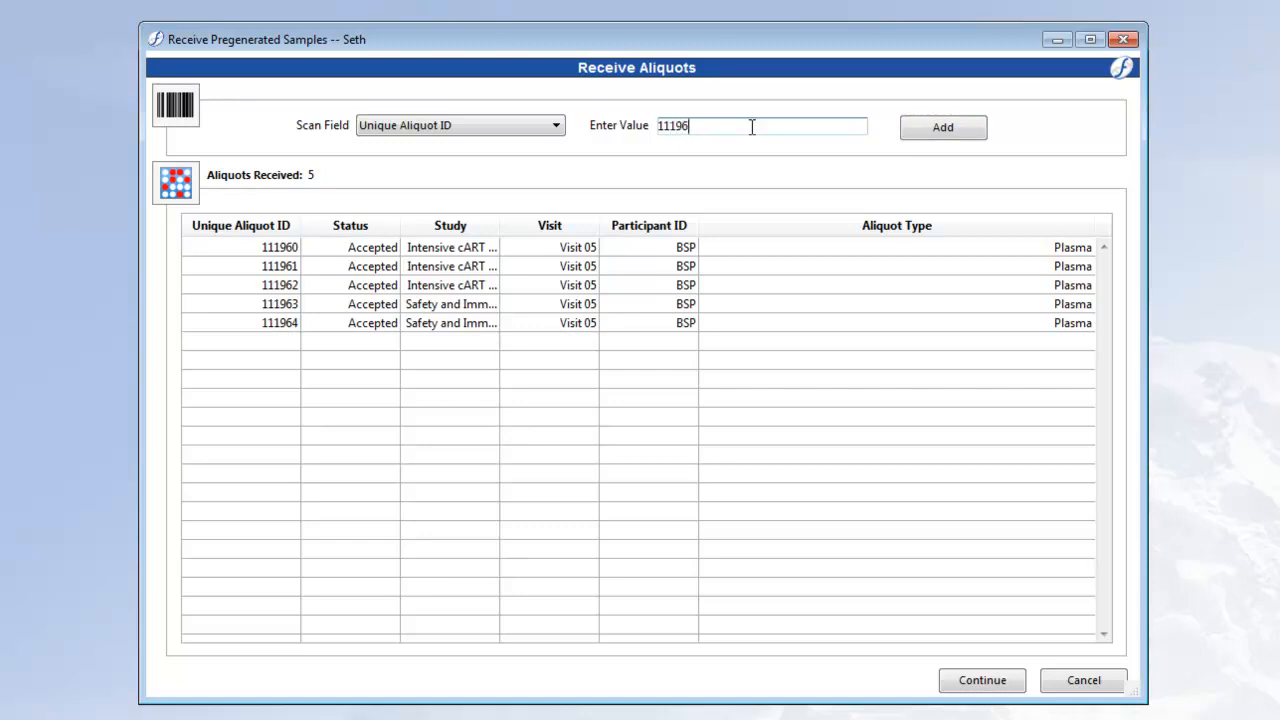
key("Return")
type("111966")
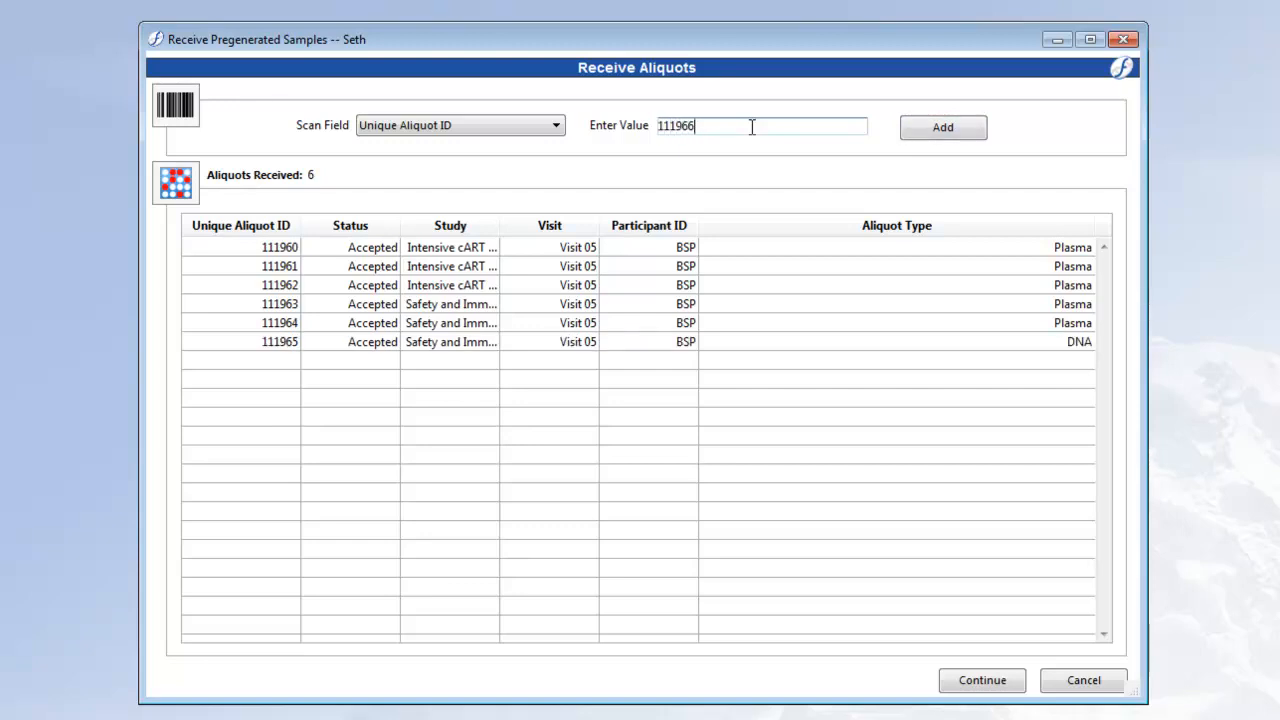
key("Return")
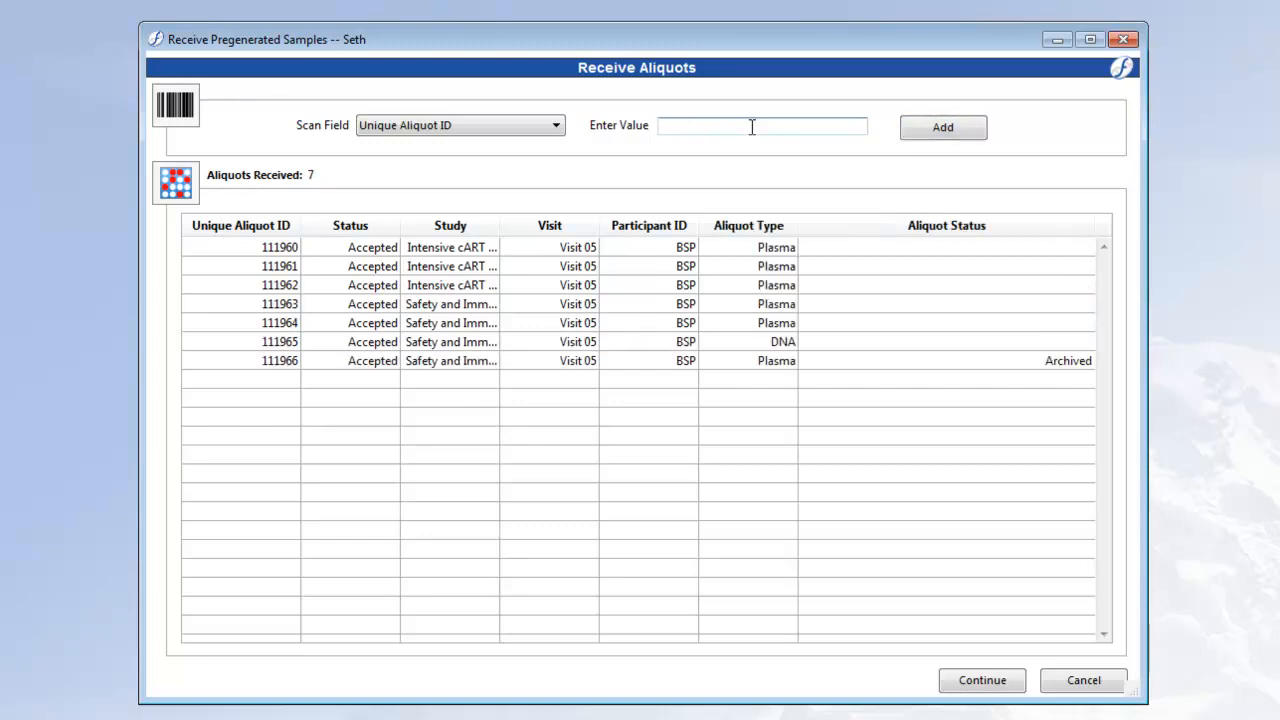
type("111967")
key("Return")
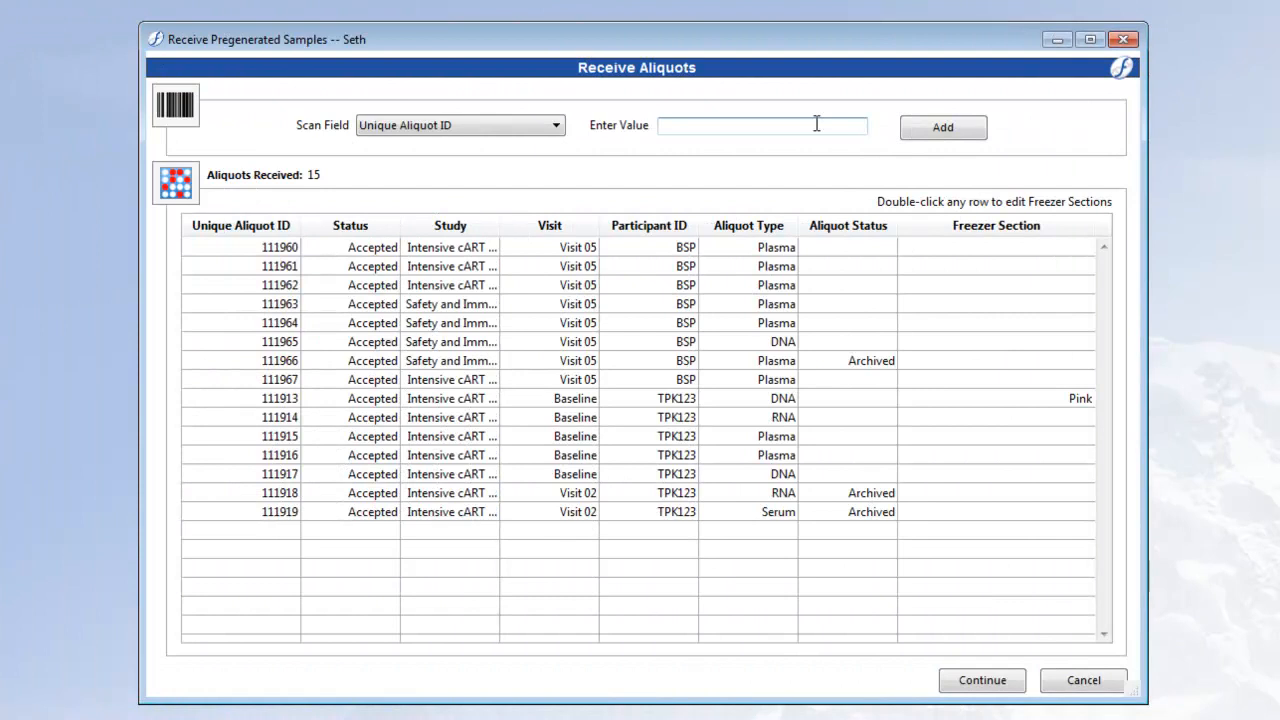
- Accept the received aliquots, keep both HIV PCR Assay tests ordered, and finish without receiving samples from another visit
left_click(978, 688)
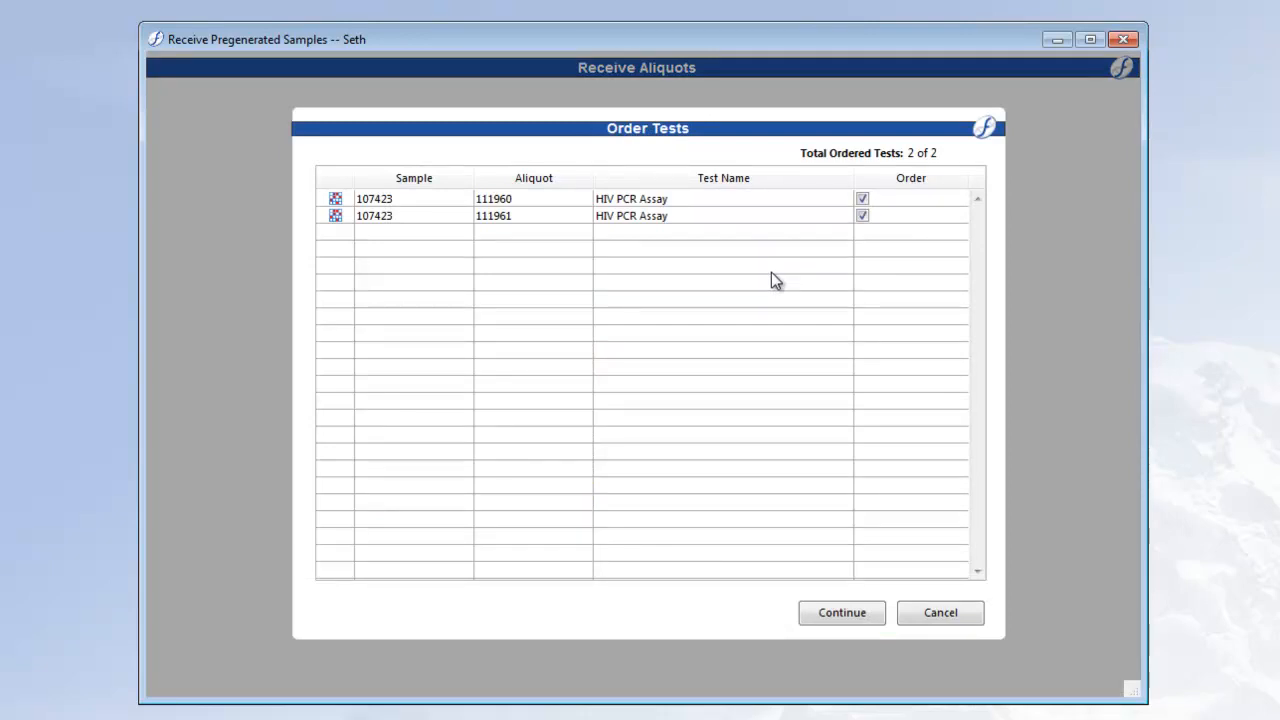
left_click(877, 618)
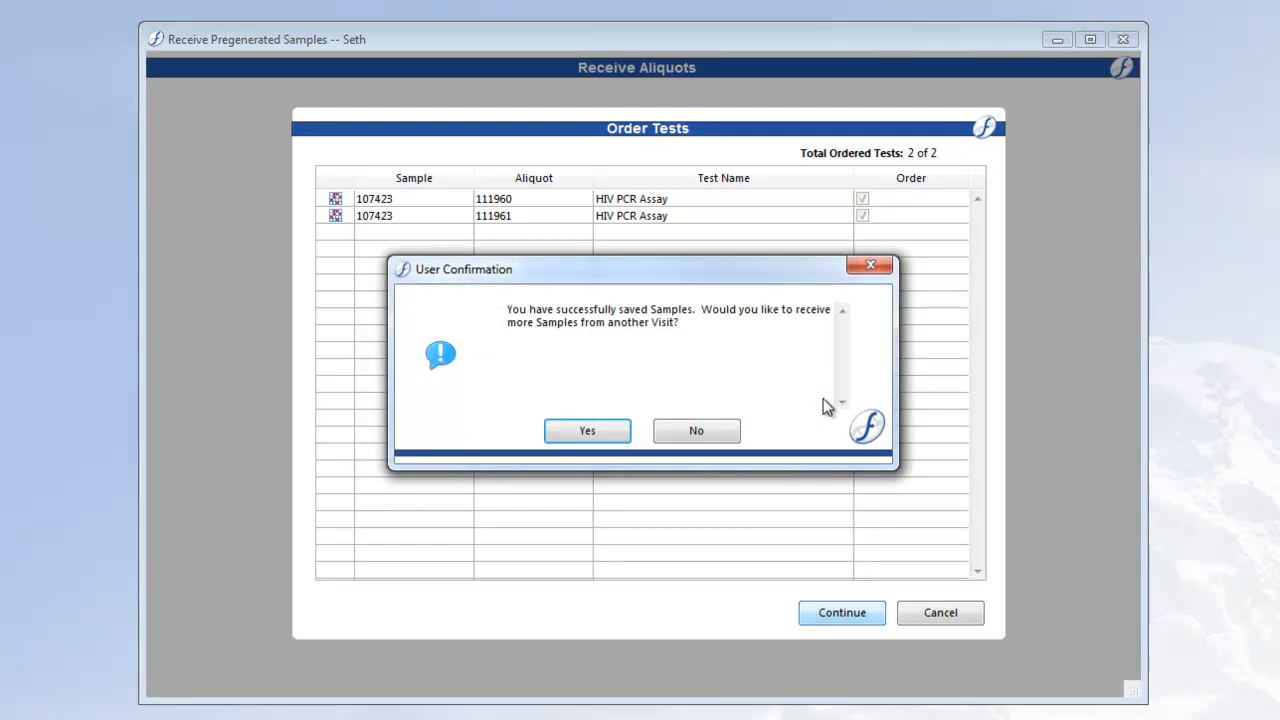
left_click(718, 433)
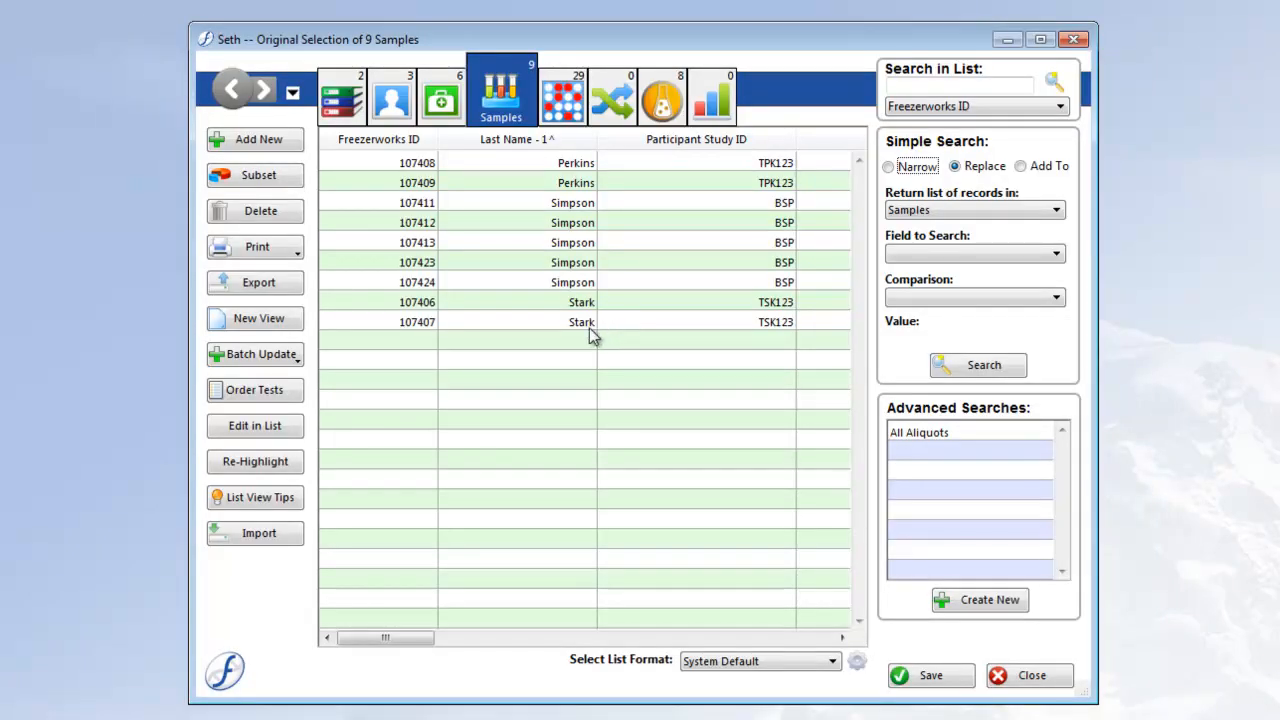
- Review the related studies, patients, visits, samples and tests lists for the received records
left_click(343, 95)
left_click(426, 96)
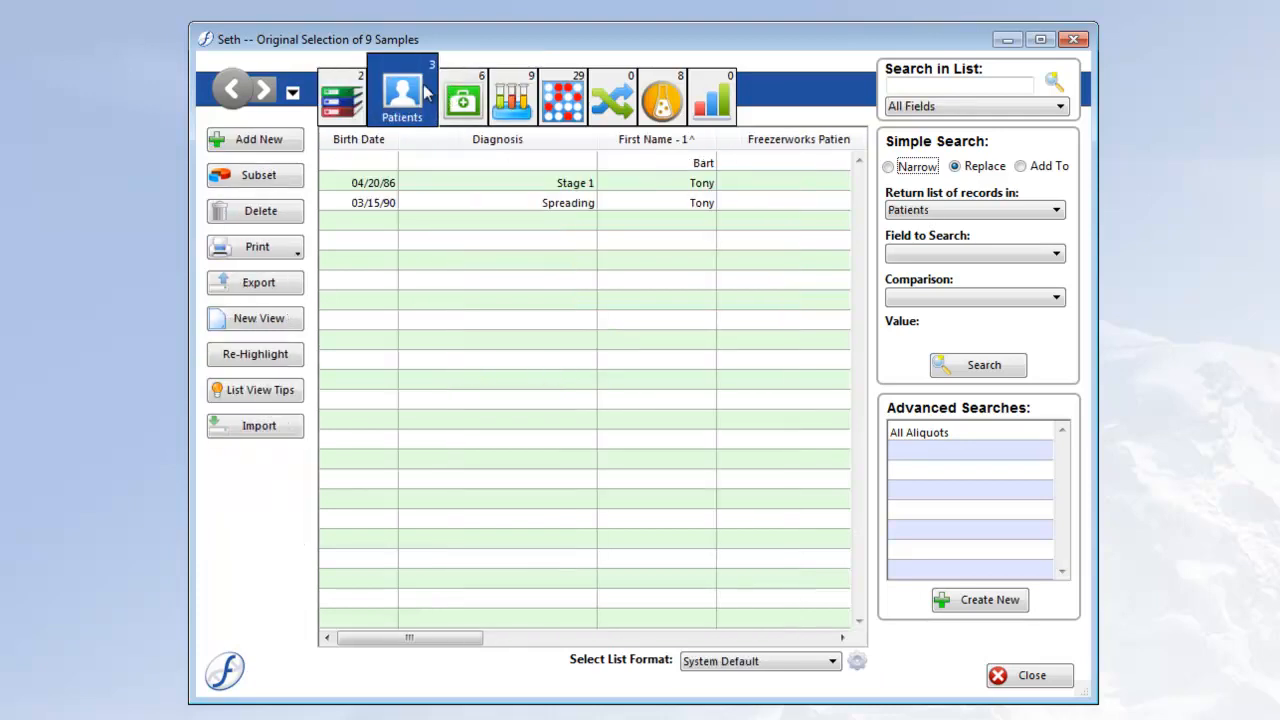
left_click(467, 108)
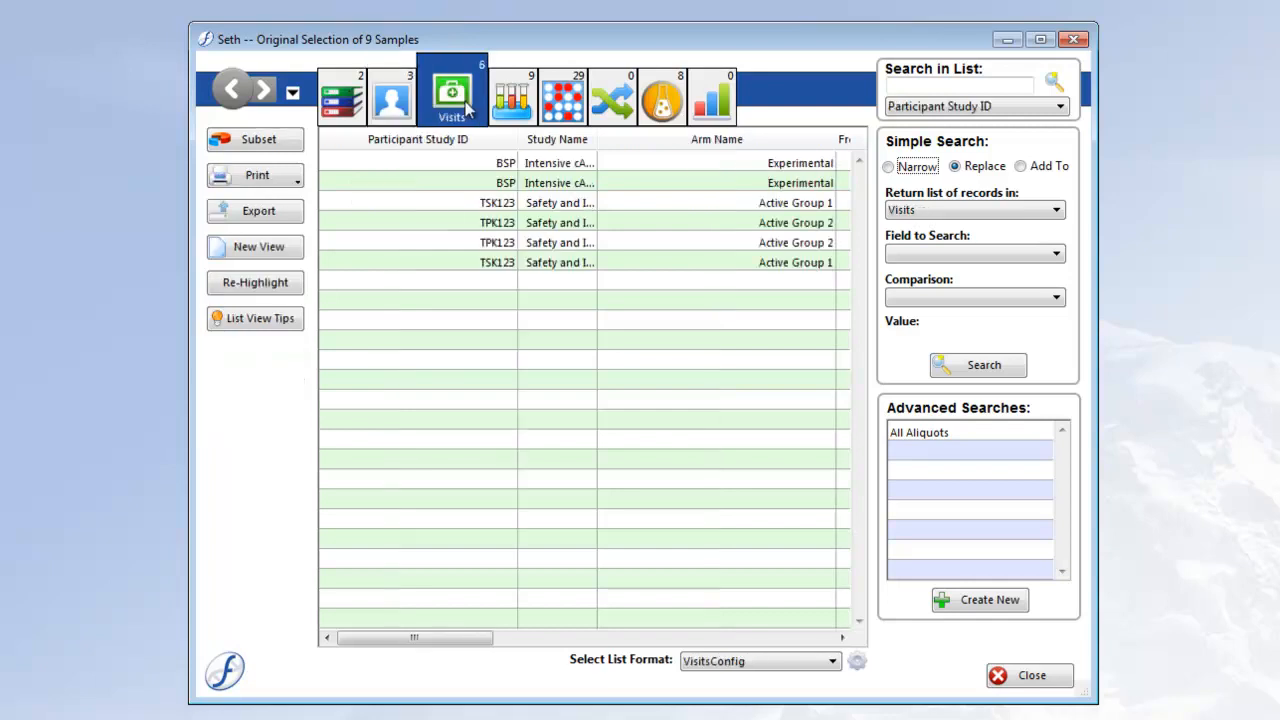
left_click(521, 106)
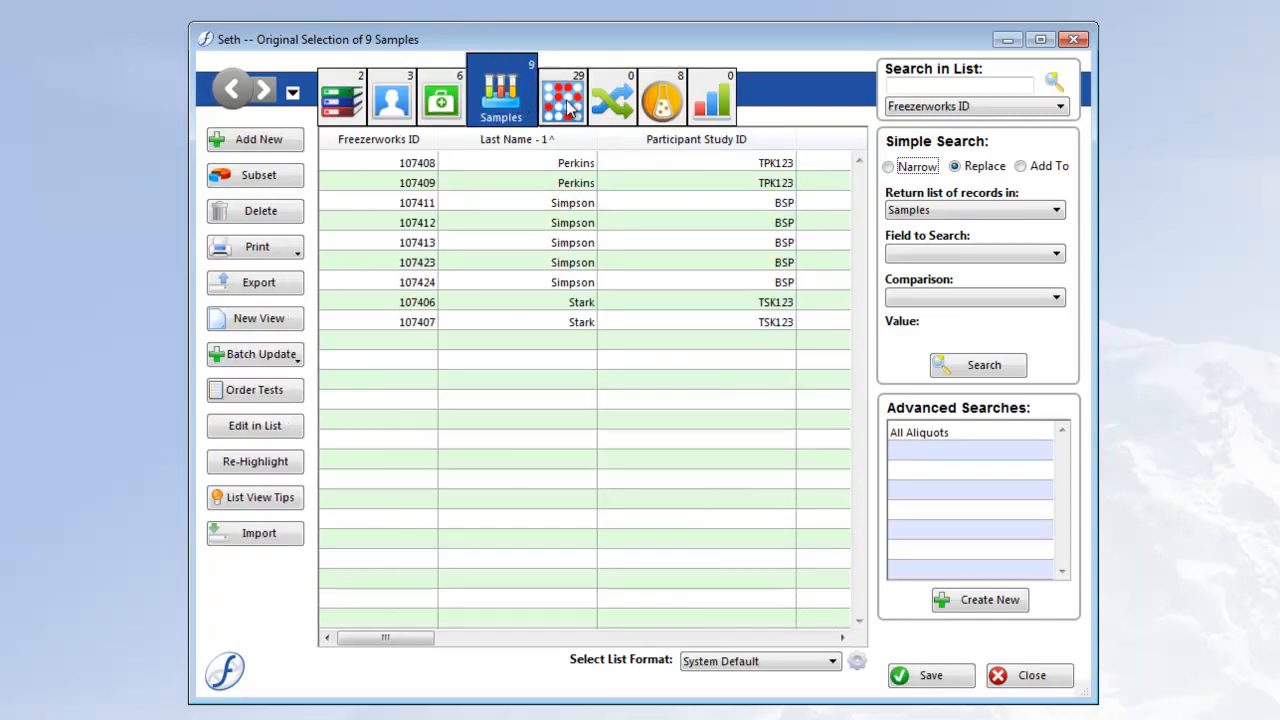
left_click(674, 102)
- Open the last visit in the visits list, compare its received sample's tests and aliquots with the modeled ones, and close it without saving
left_click(443, 100)
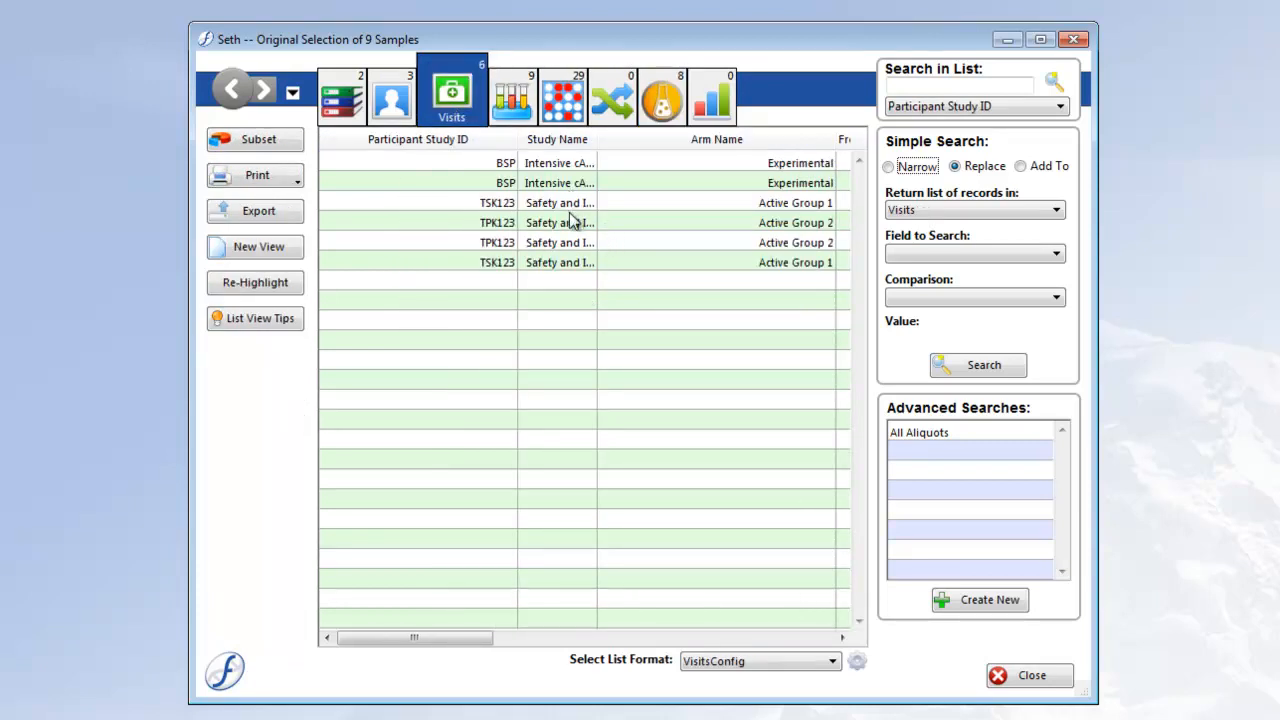
double_click(569, 261)
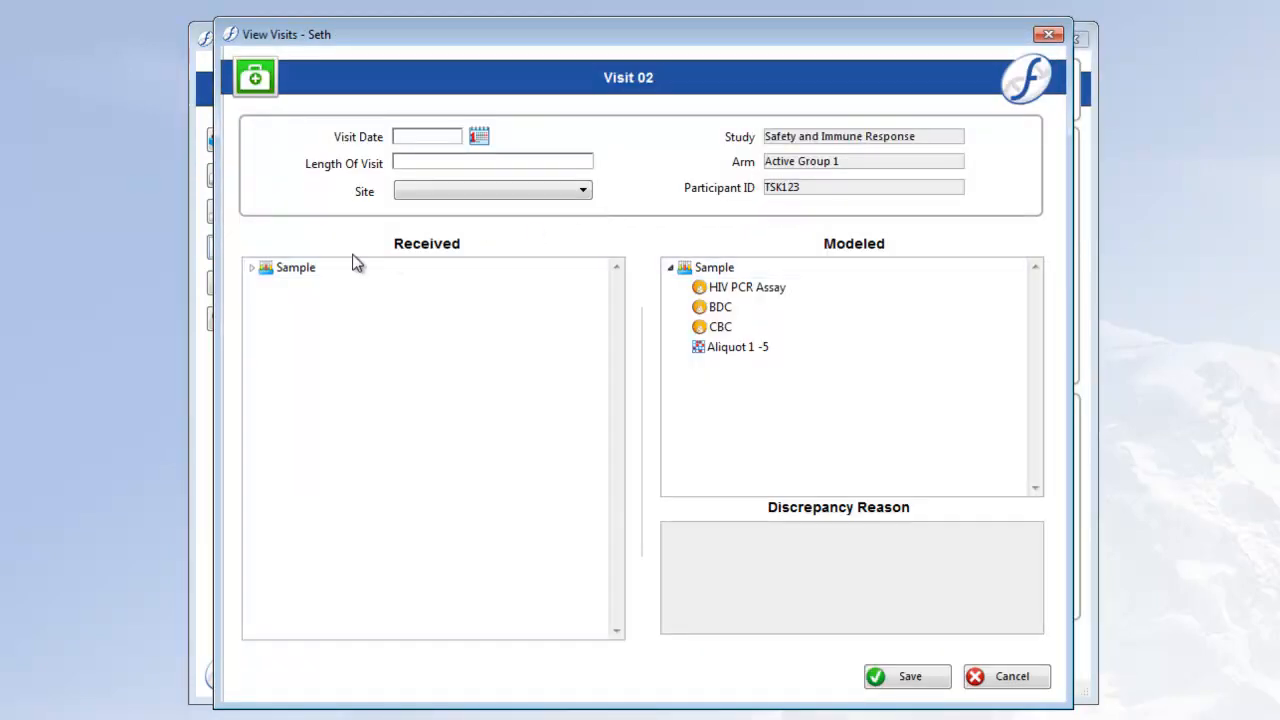
left_click(254, 267)
left_click(253, 267)
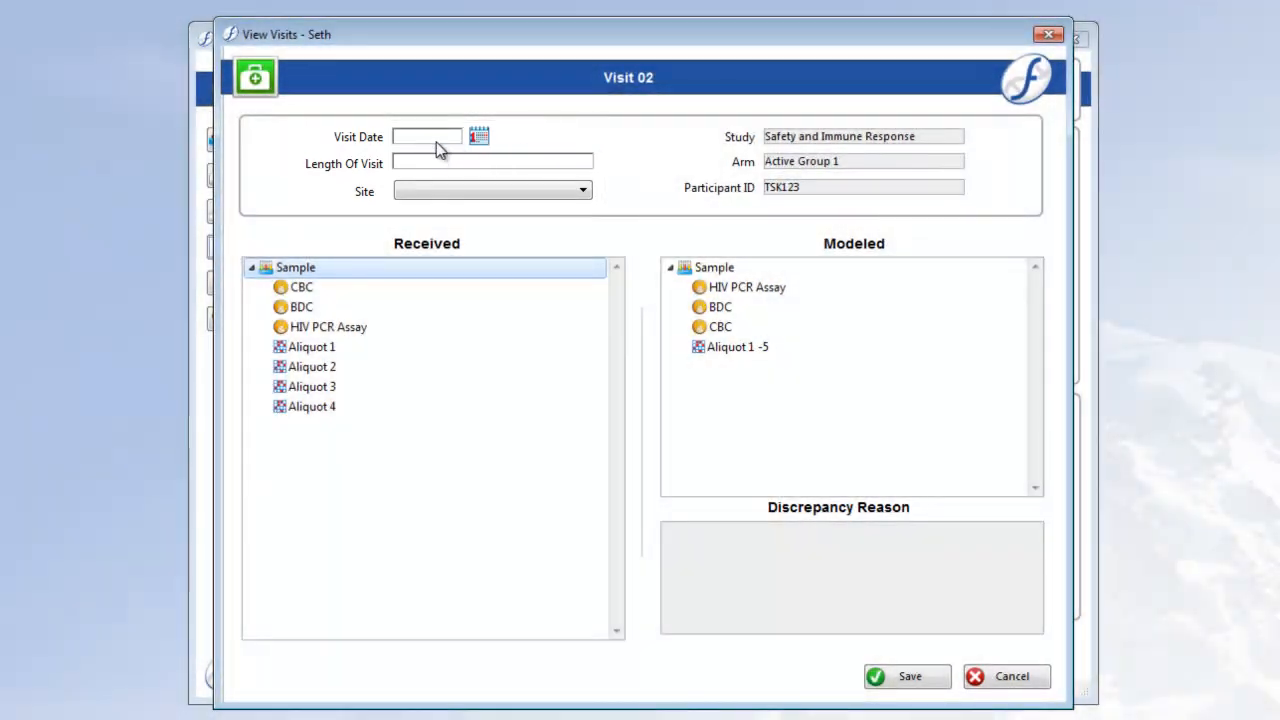
left_click(437, 141)
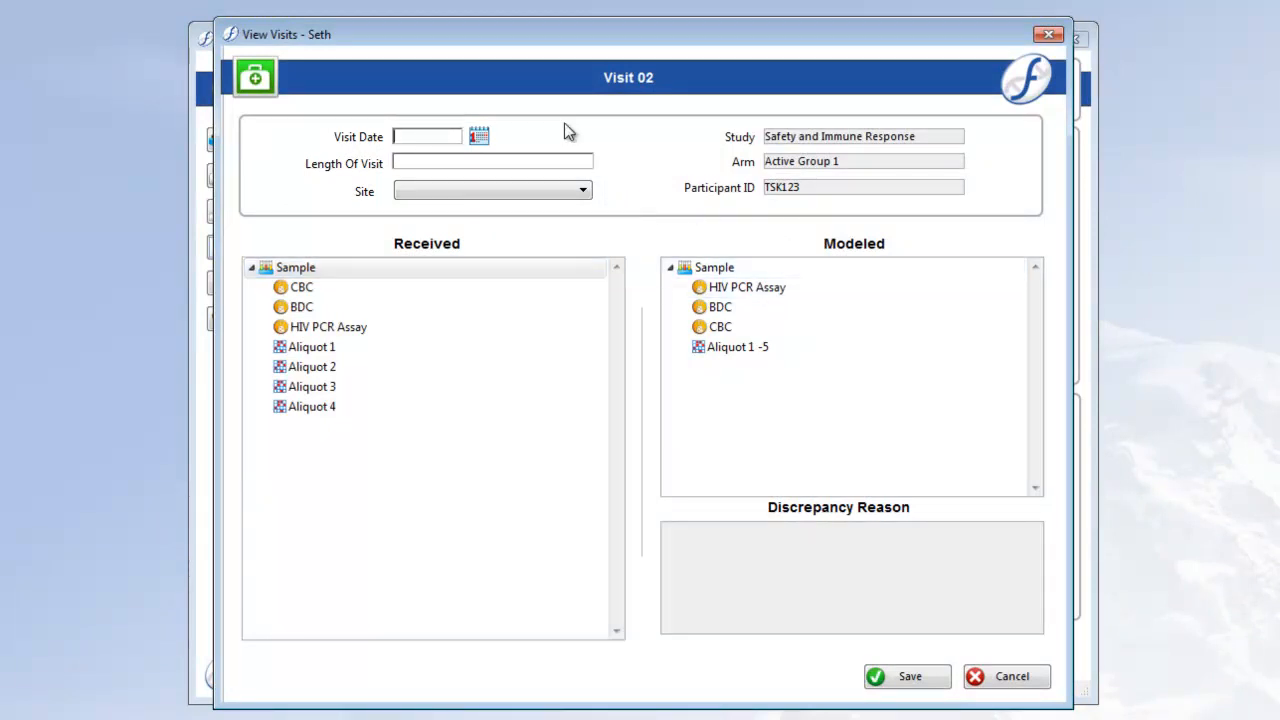
left_click(1012, 677)
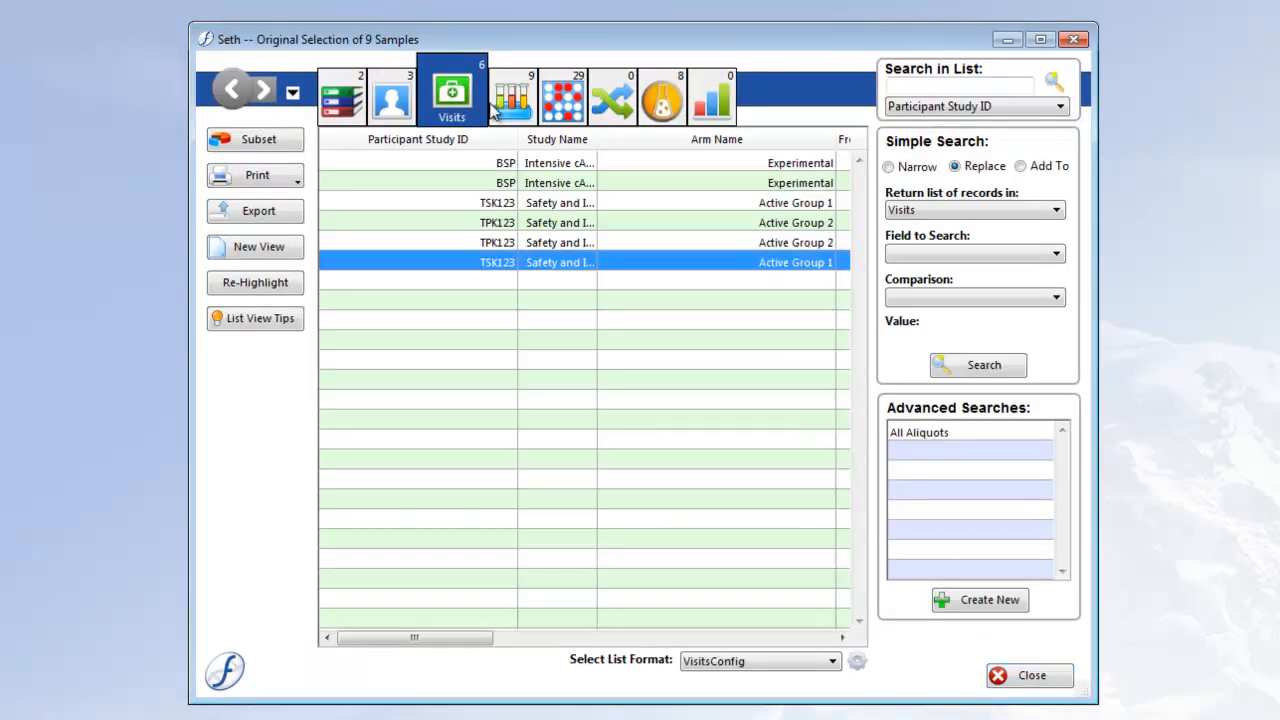
- View the related patients list, ending on the studies list
left_click(395, 100)
left_click(343, 98)
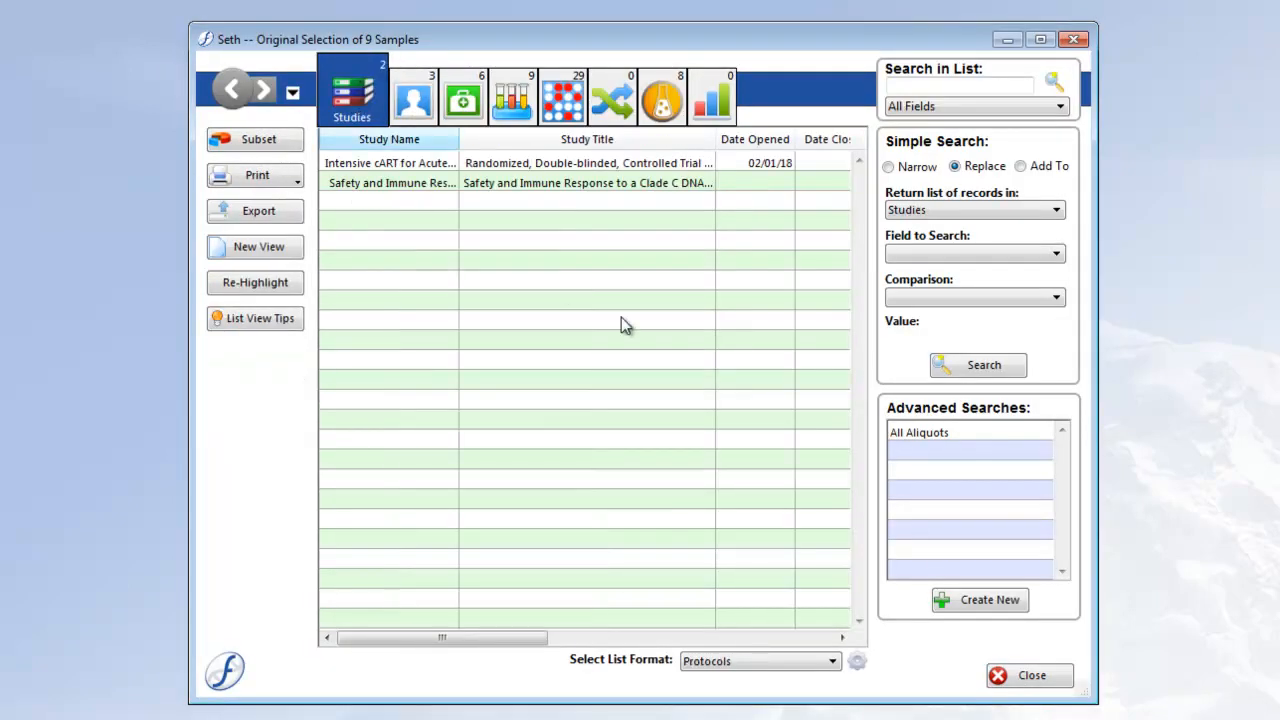